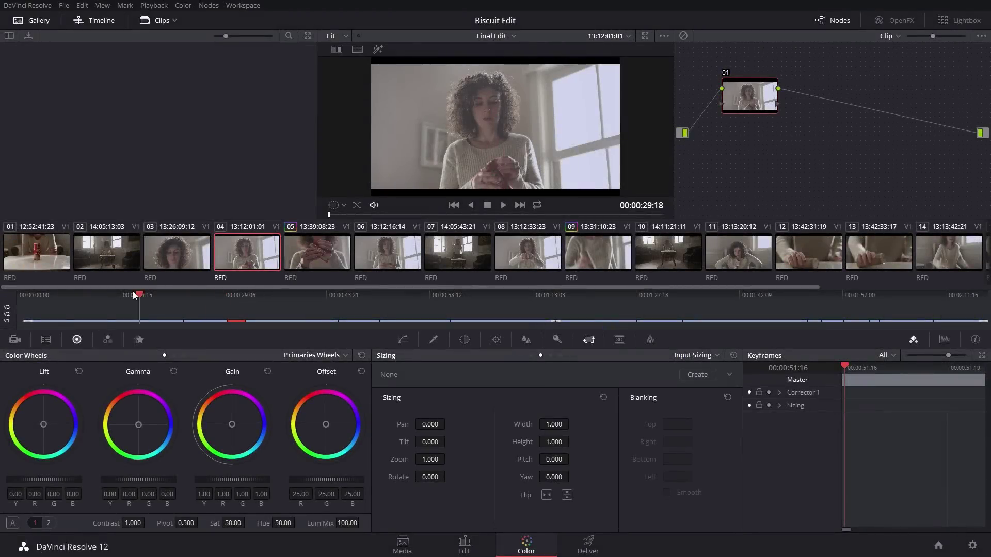
Step: Scrub through the timeline's opening clips up to clip 06 to review the footage, and return the playhead to the start
drag(135, 294, 110, 295)
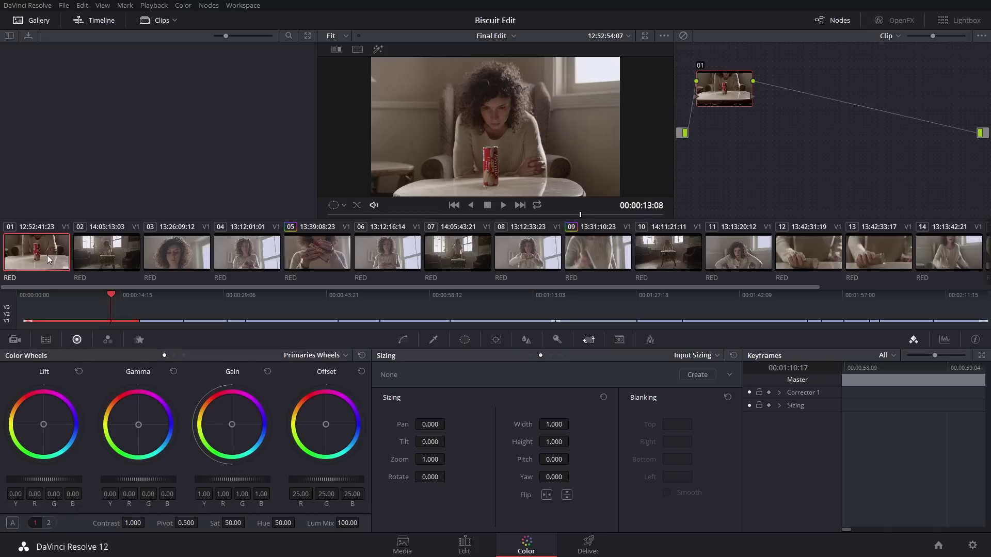
drag(110, 293, 161, 295)
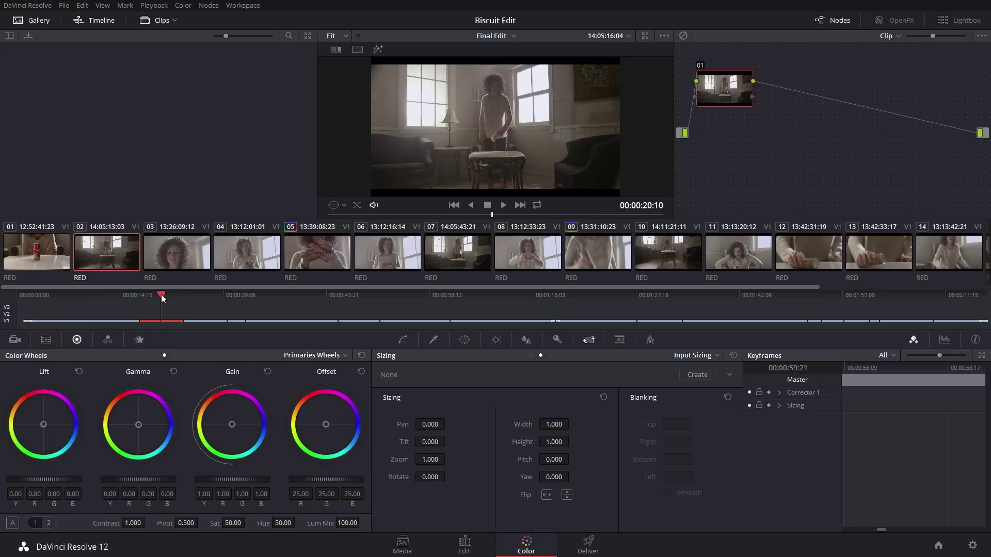
drag(174, 293, 371, 308)
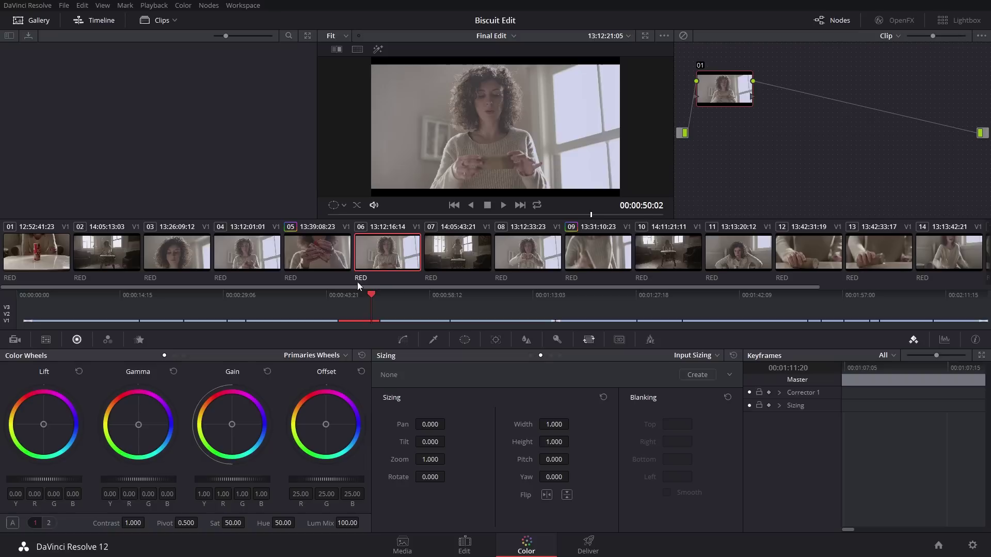
drag(364, 284, 321, 281)
key(Home)
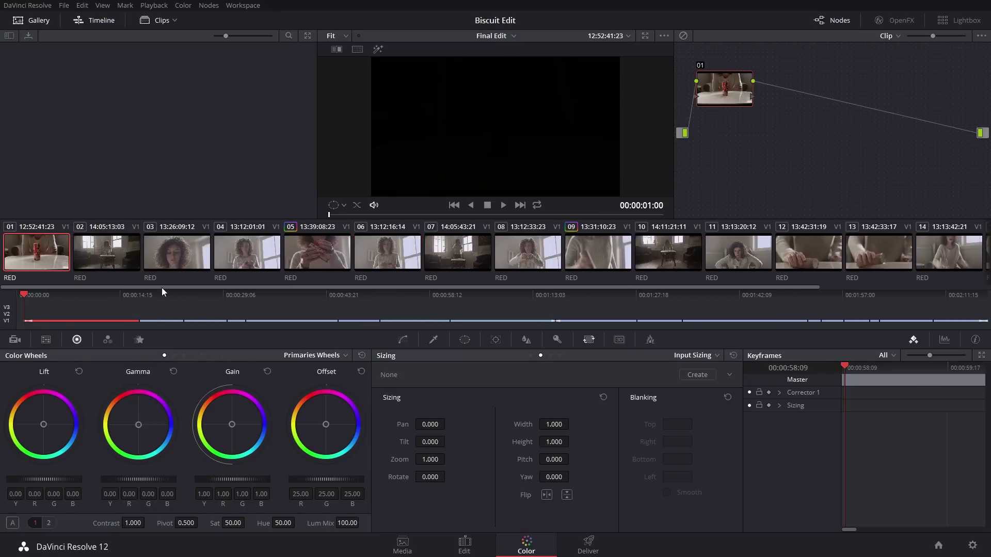
right_click(42, 256)
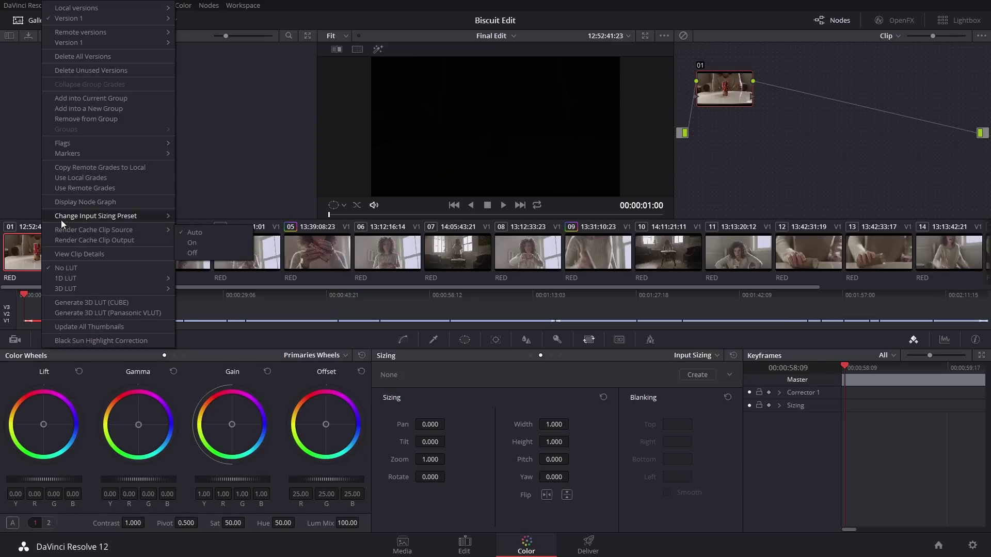
click(46, 255)
right_click(46, 251)
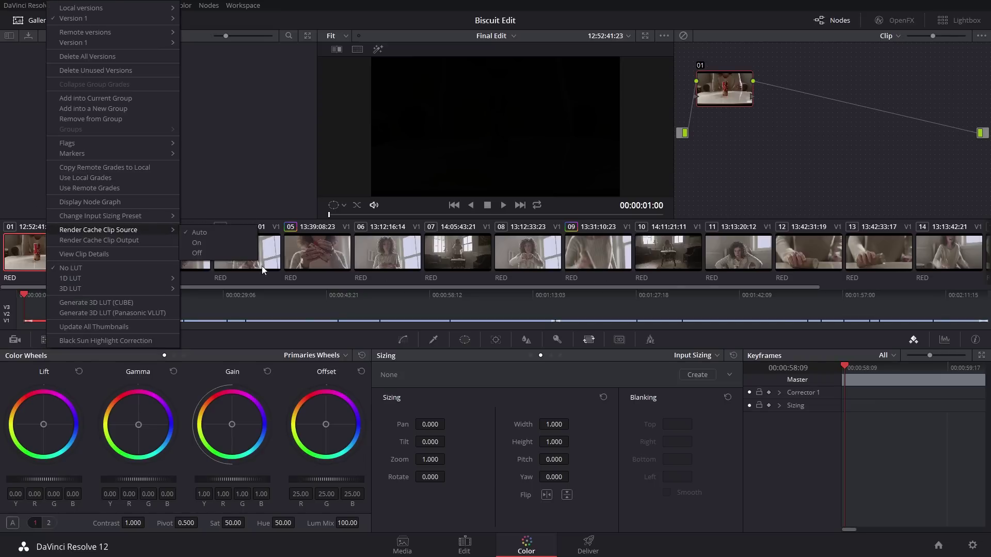
click(28, 258)
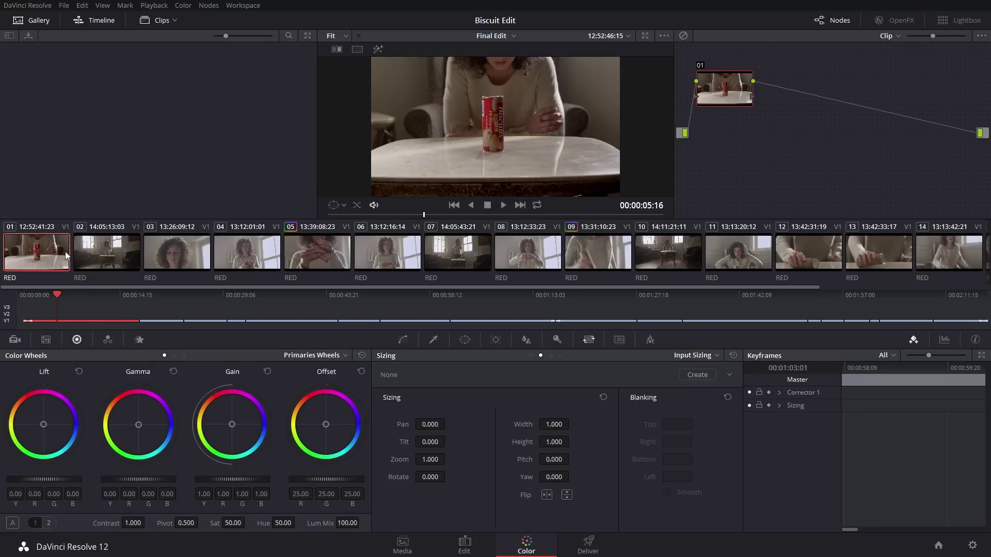
Step: Look over clips 02 and 03, and park the playhead at 00:00:11:16 in the first clip
click(97, 251)
click(163, 250)
click(39, 259)
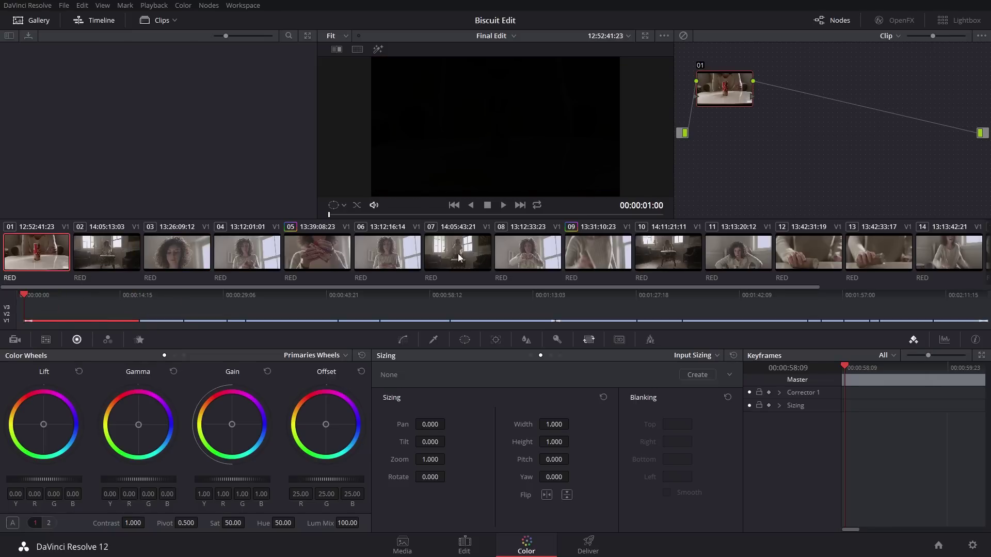
drag(83, 294, 99, 293)
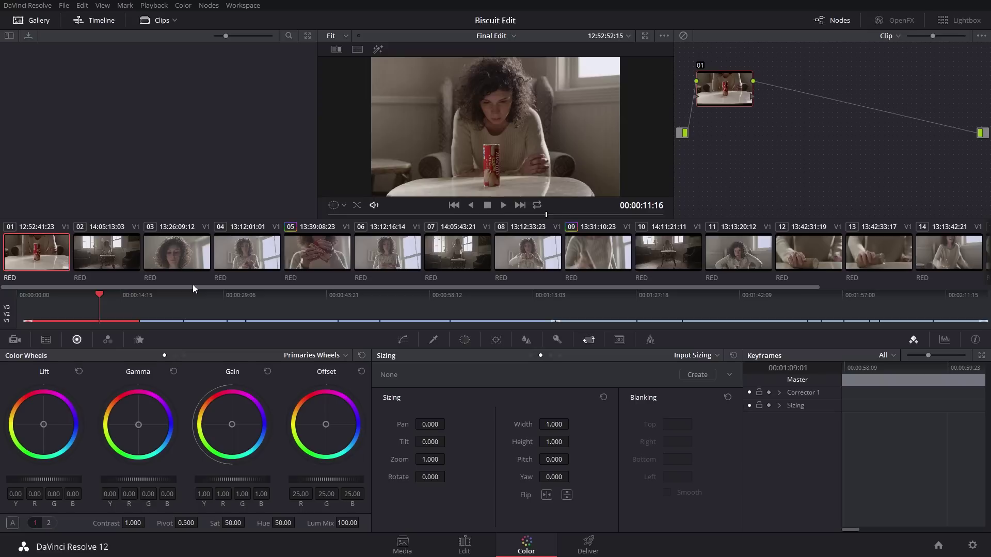
key(ctrl+shift+w)
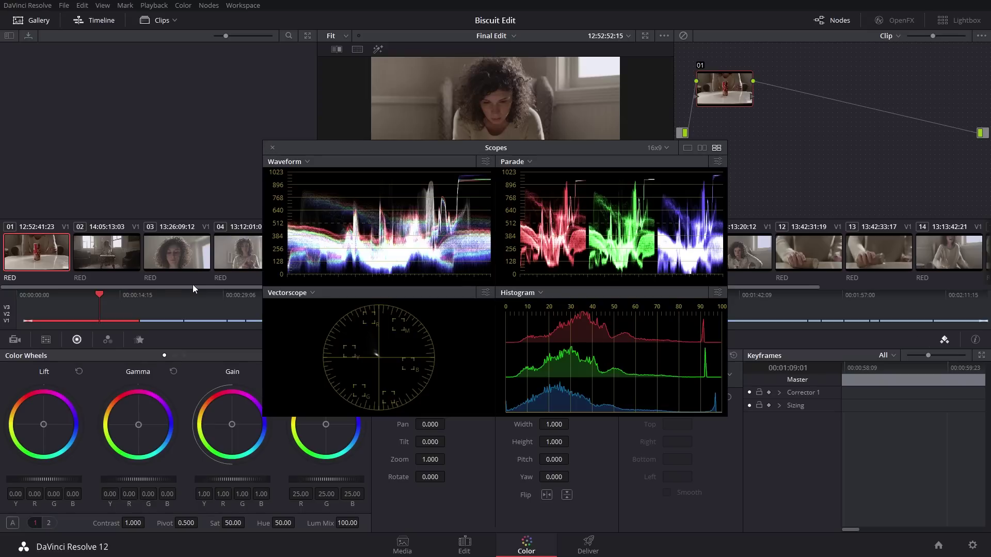
click(243, 6)
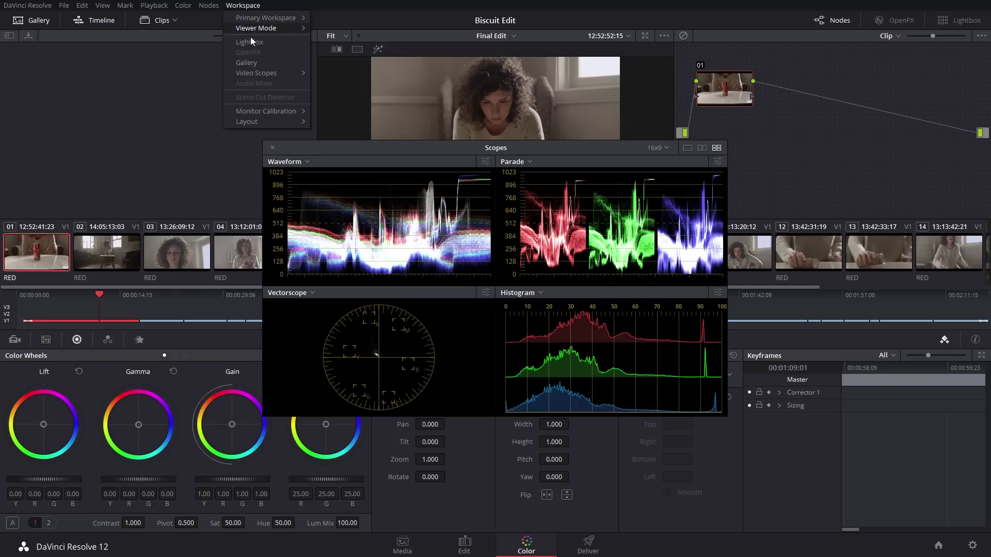
click(330, 78)
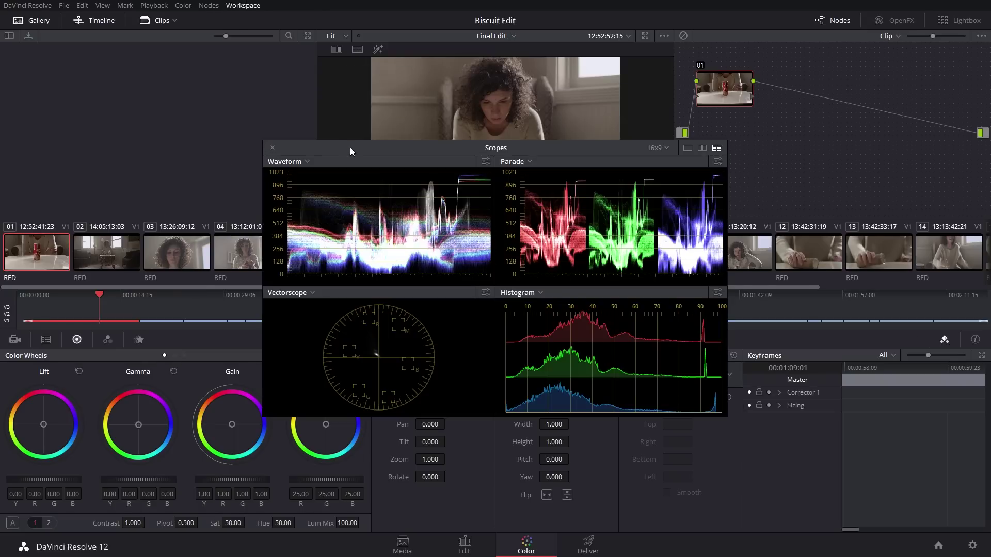
key(ctrl+shift+w)
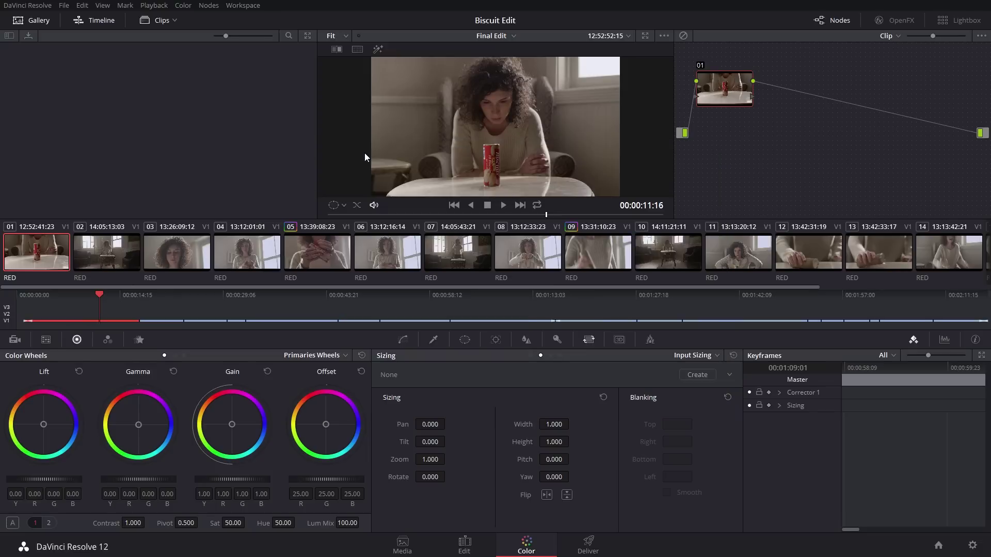
Step: Show the video scopes, move their window over the empty gallery area, and make the window slightly smaller
key(ctrl+shift+w)
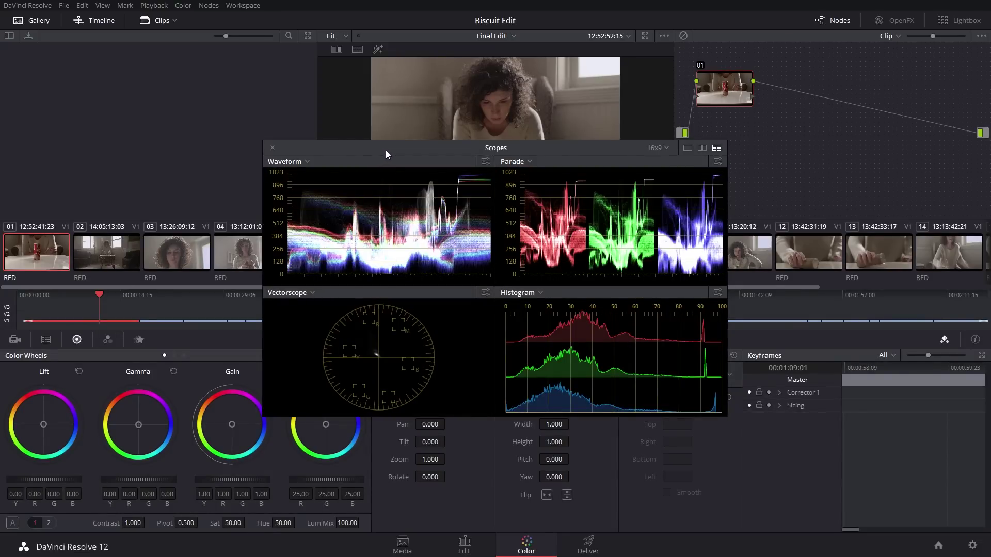
drag(395, 149, 133, 36)
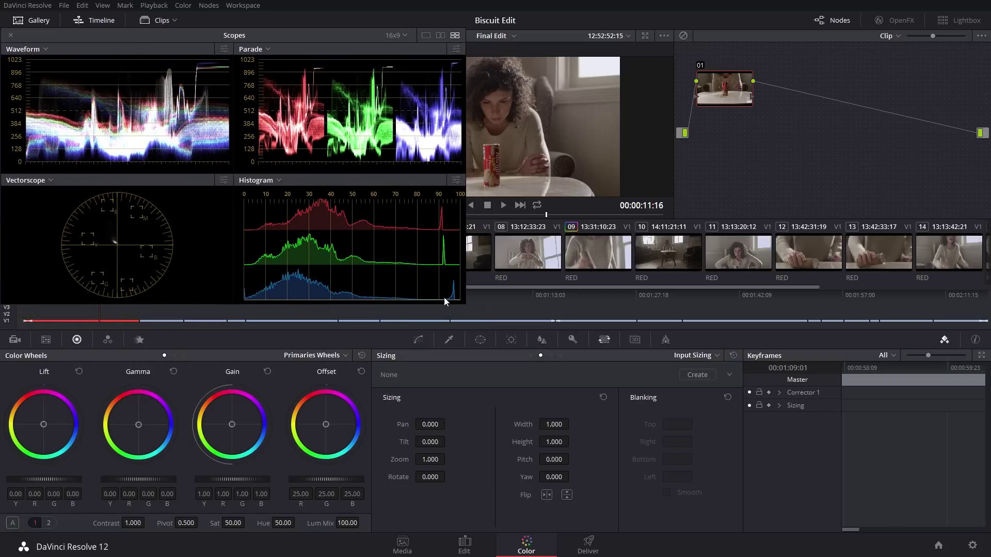
drag(462, 305, 404, 267)
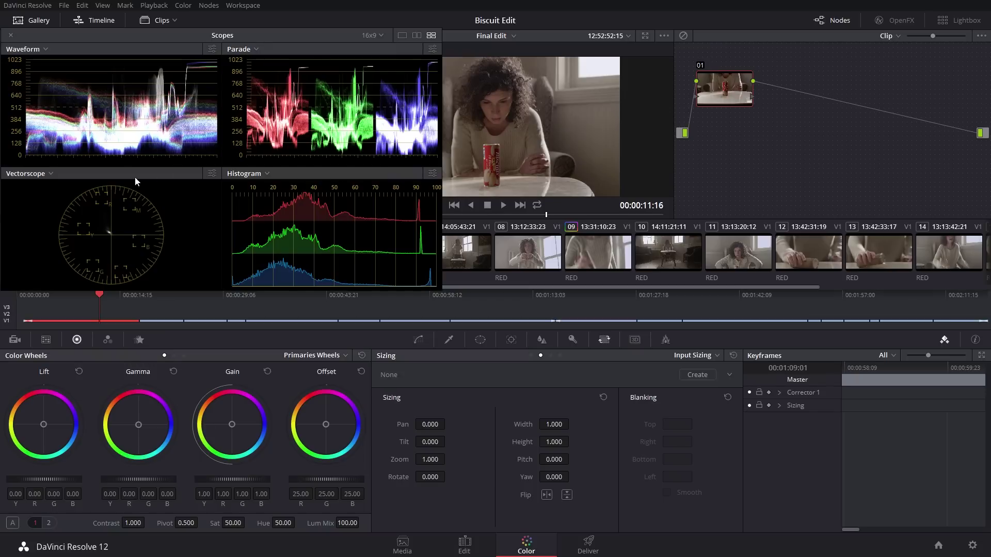
Step: Set the waveform scope to display only the luma (Y) channel
click(56, 175)
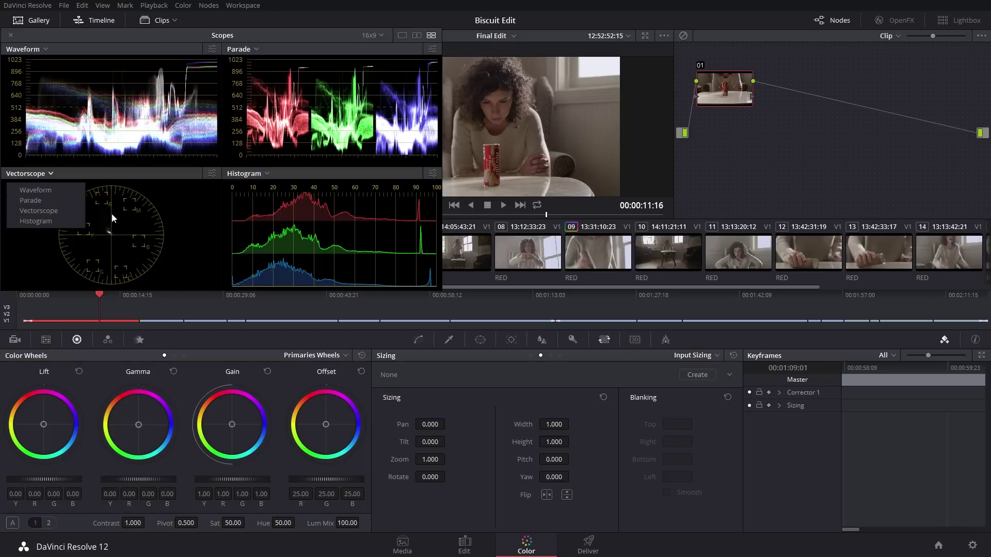
click(179, 55)
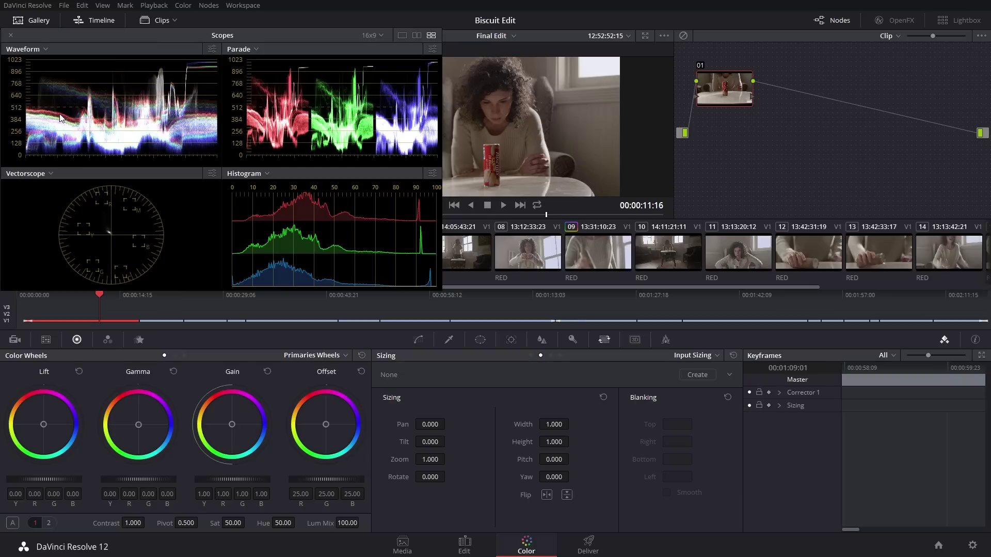
click(212, 49)
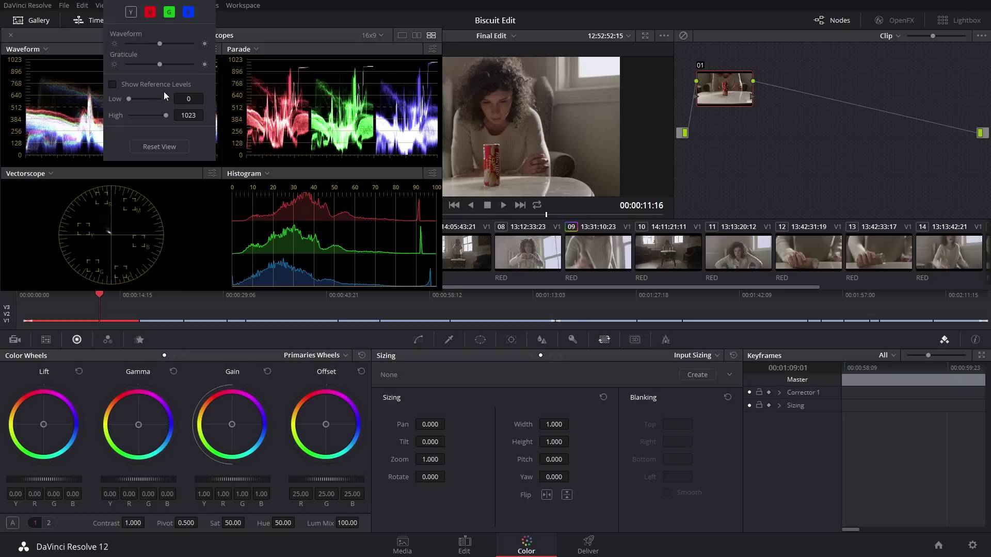
click(131, 13)
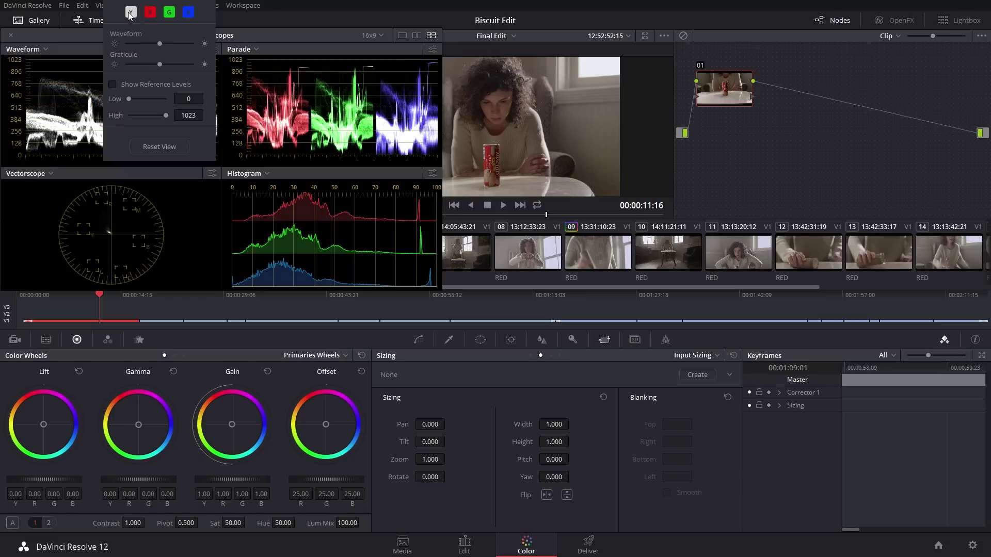
click(92, 50)
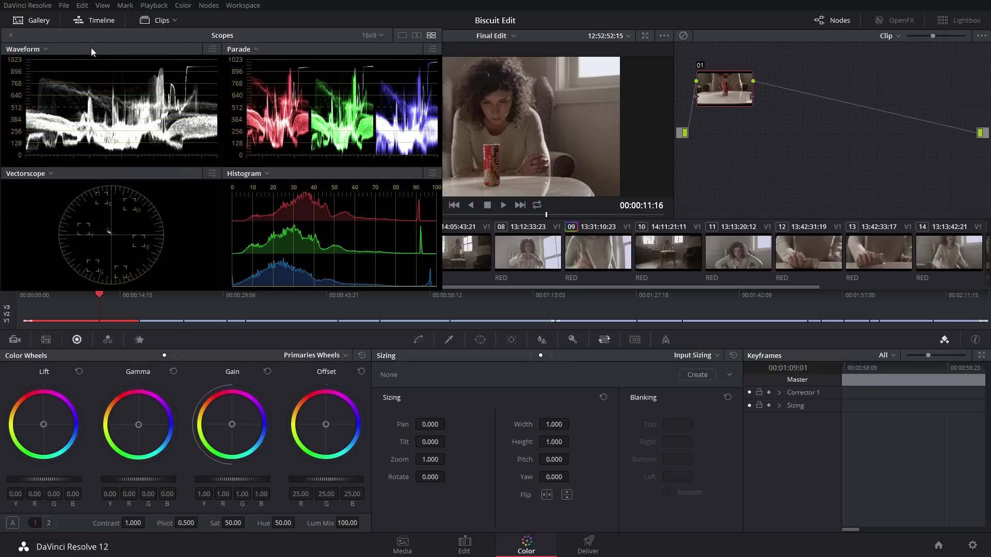
Step: Reposition the Scopes window to compare the waveform, parade and vectorscope with the image in the viewer
drag(141, 39, 186, 65)
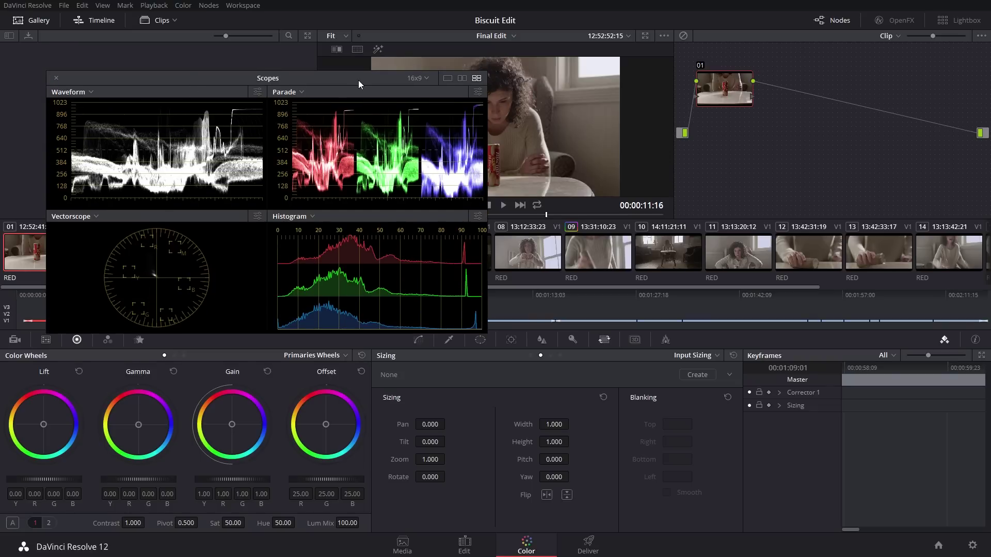
drag(358, 79, 401, 220)
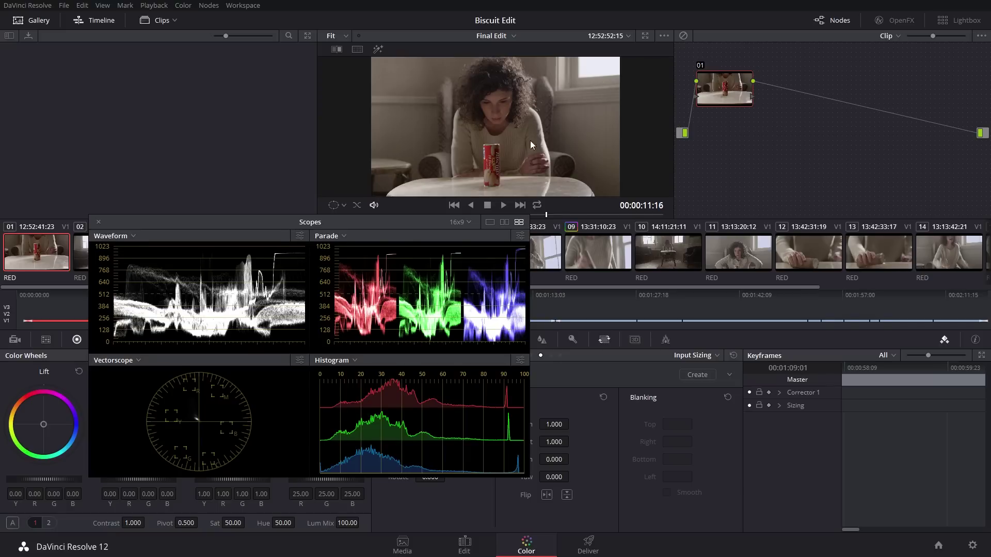
drag(356, 222, 304, 134)
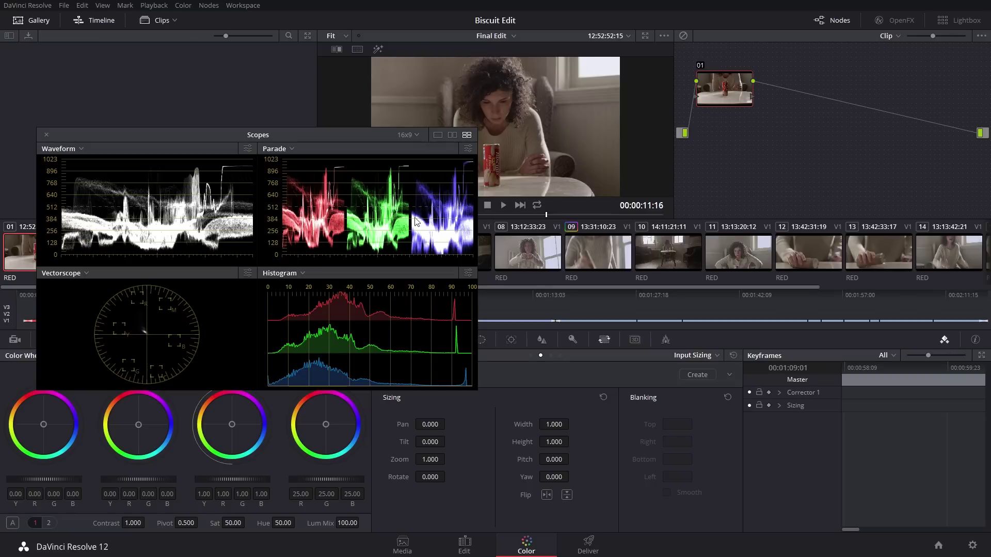
drag(352, 137, 373, 211)
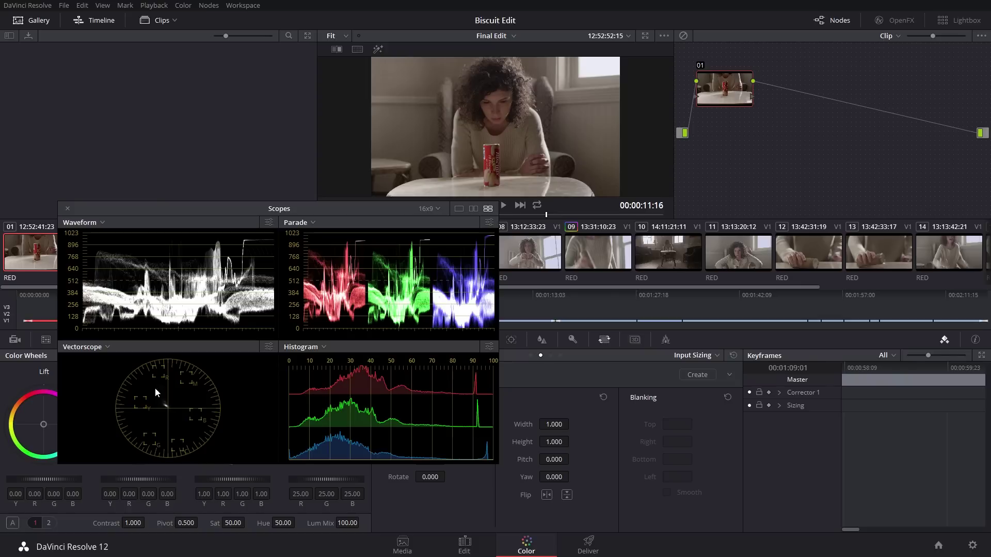
drag(206, 206, 243, 147)
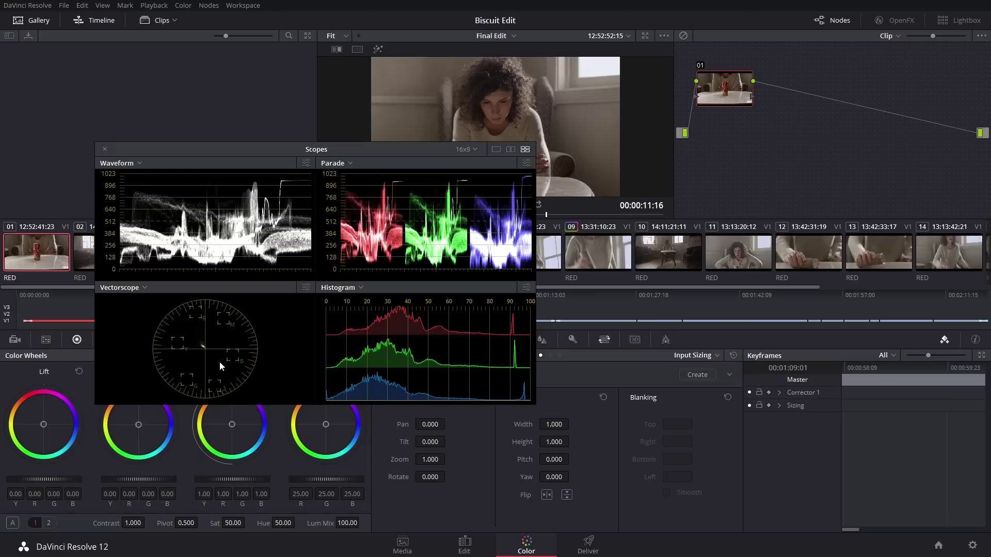
Step: Move the Scopes window higher and brighten the vectorscope trace in its display settings
drag(221, 151, 228, 86)
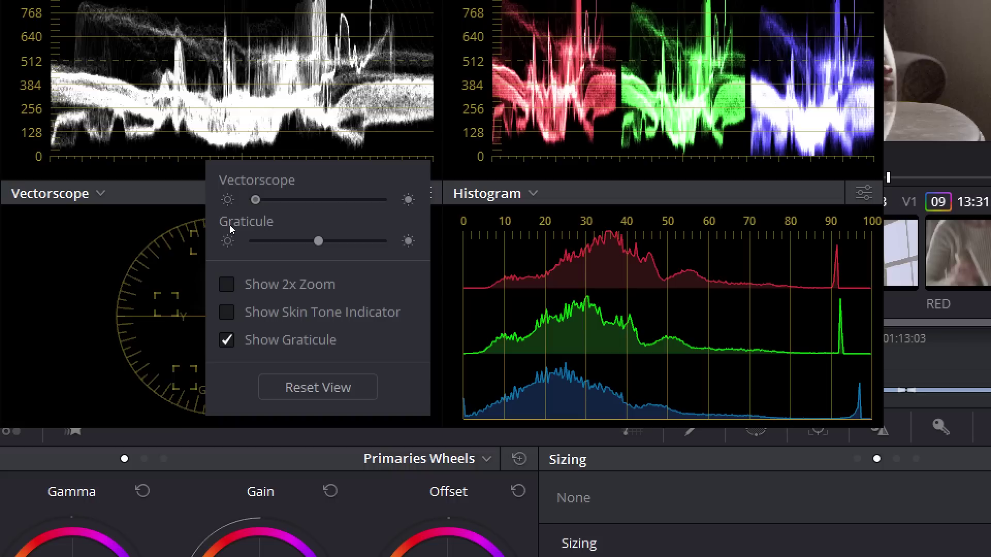
drag(231, 225, 239, 225)
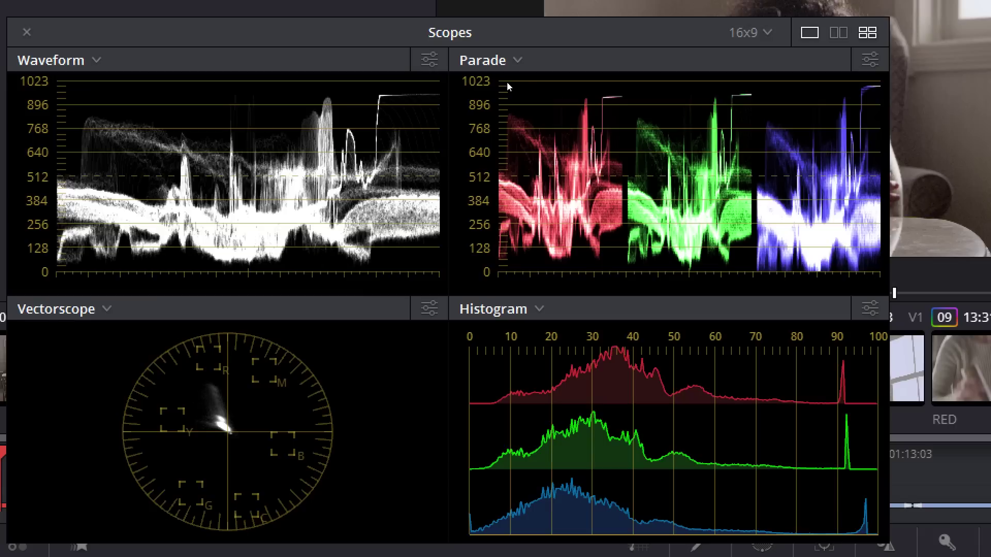
Step: Switch the Scopes window from the four-scope layout to a single scope showing the waveform
key(ctrl+shift+w)
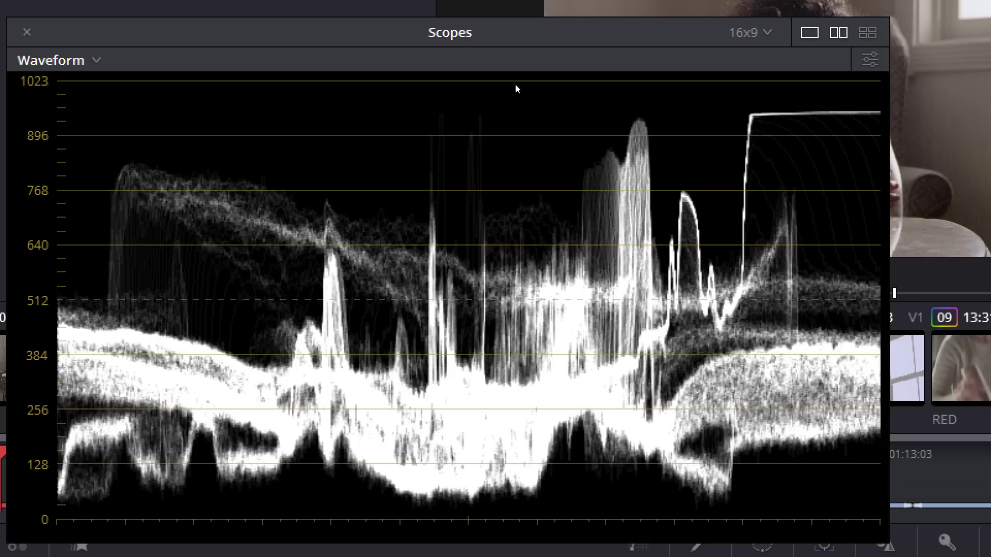
key(ctrl+shift+w)
key(ctrl+shift+w)
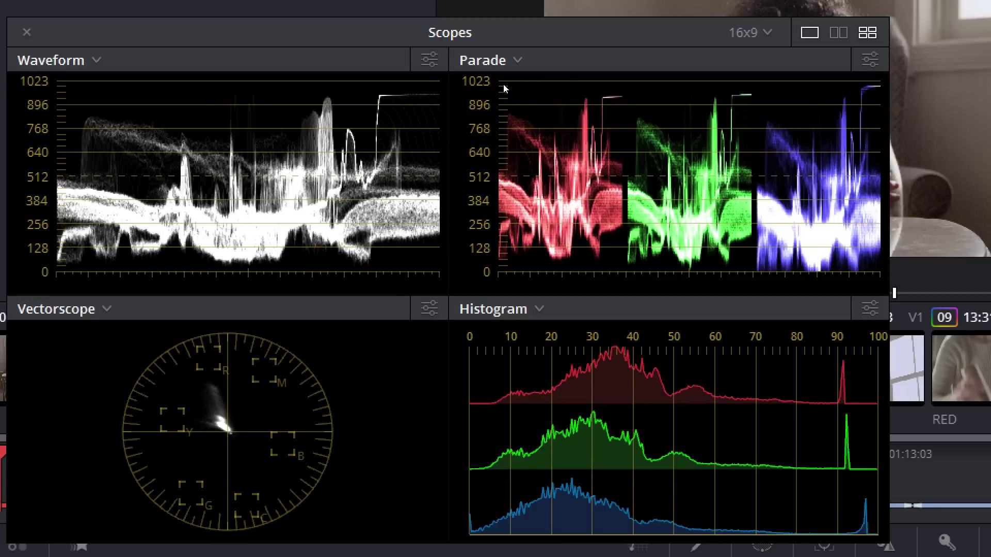
key(ctrl+shift+w)
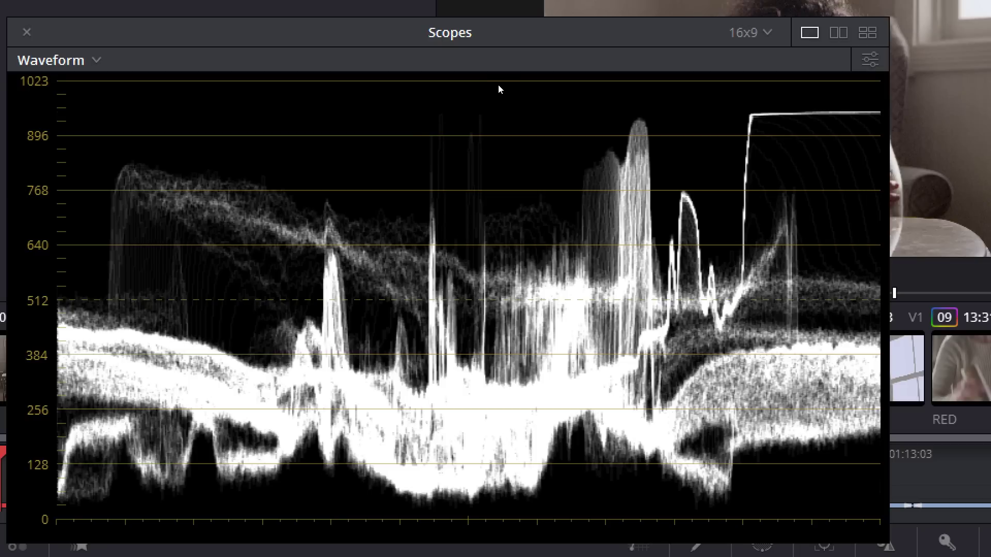
Step: Move the Scopes window over the empty gallery area and shrink it to fit beside the viewer
drag(338, 91, 227, 41)
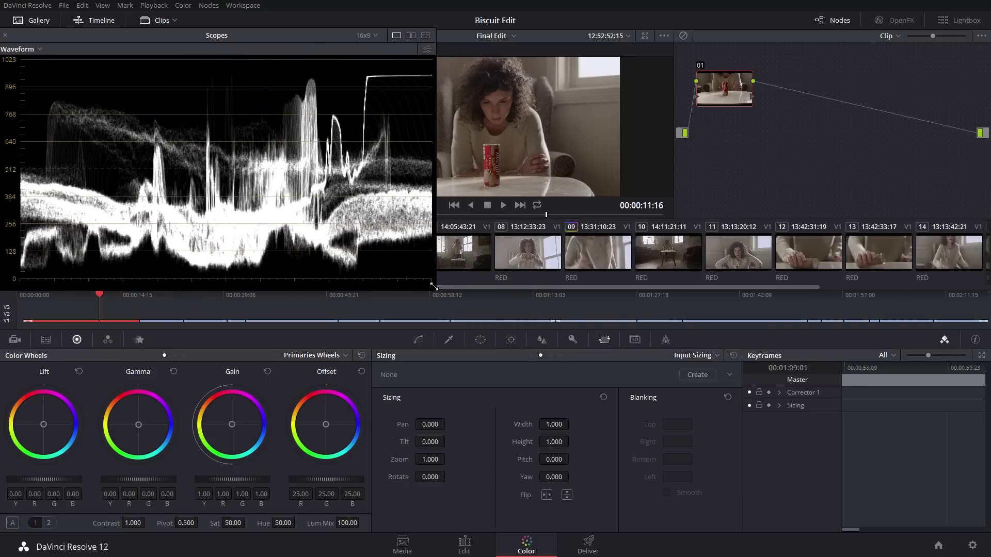
drag(436, 289, 312, 216)
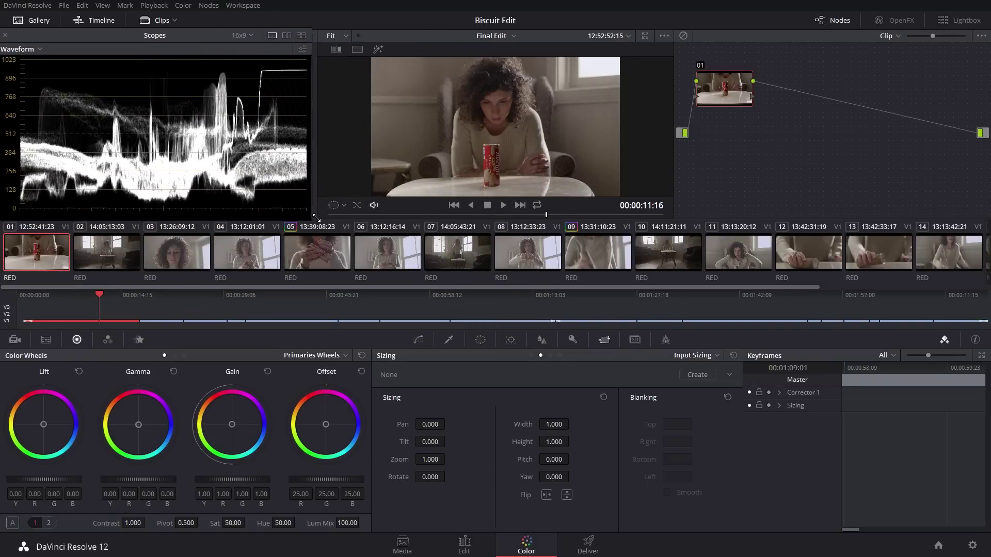
drag(205, 43, 211, 47)
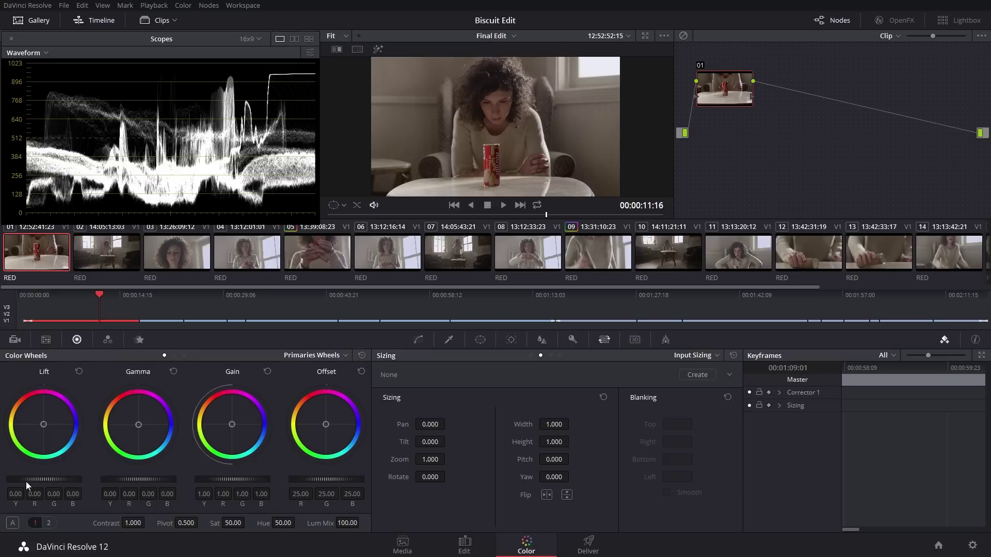
Step: Lower the master Lift of the first clip to -0.03 to darken its shadows
drag(57, 479, 11, 482)
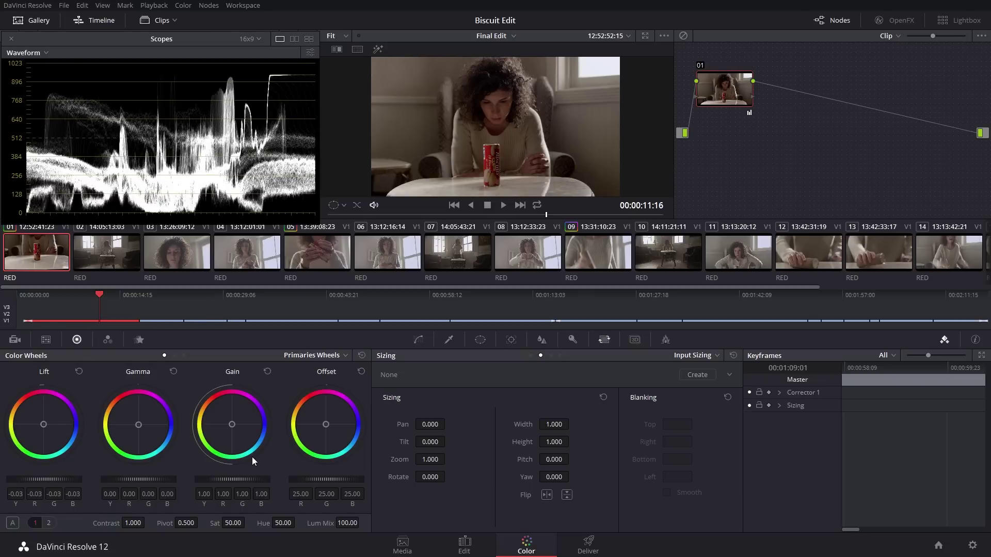
Step: Raise the master Gain of the first clip to 1.37 and check the picture in the enlarged viewer
drag(241, 482, 416, 473)
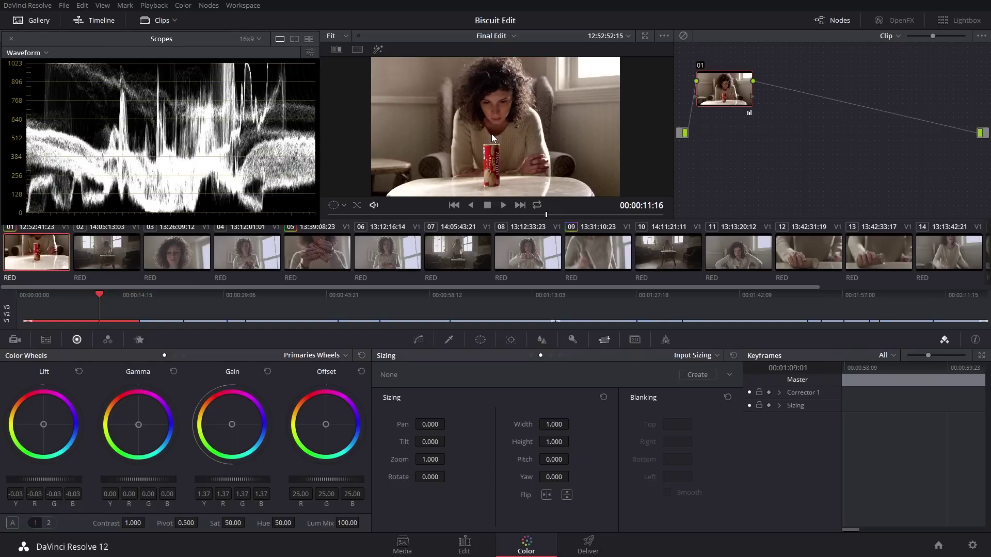
key(alt+f)
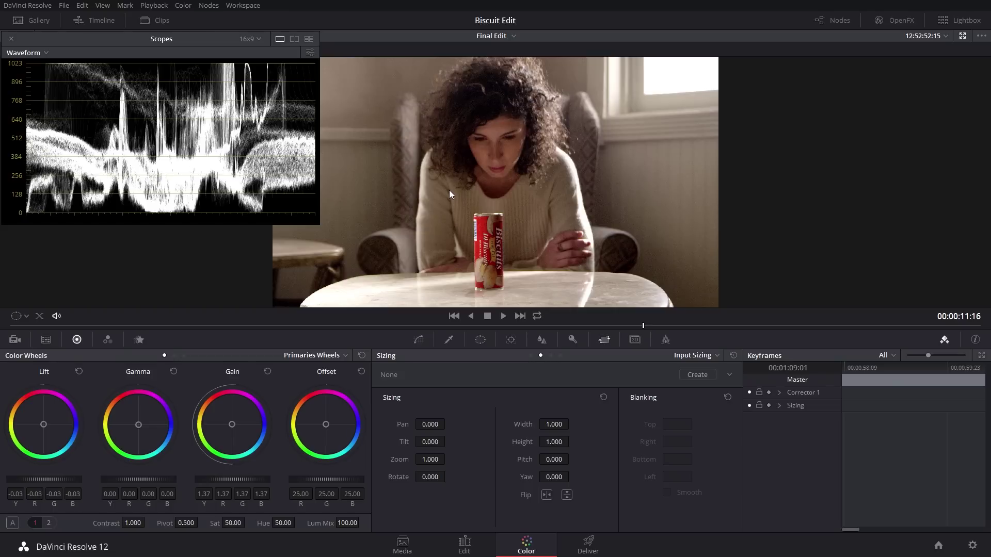
key(alt+f)
key(alt+f)
Step: Compare the first clip with and without its grade in the enlarged viewer, and return to the normal layout
key(shift+d)
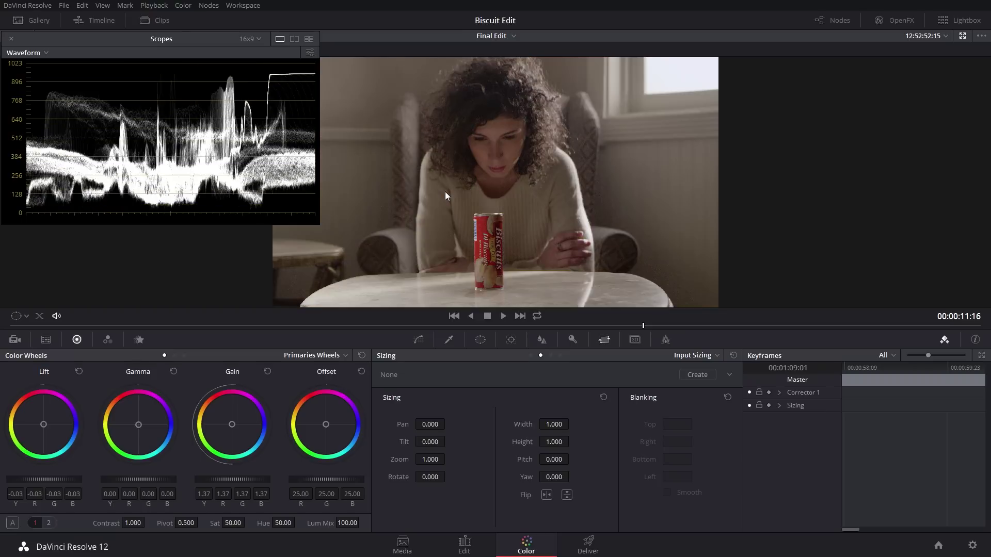
key(shift+d)
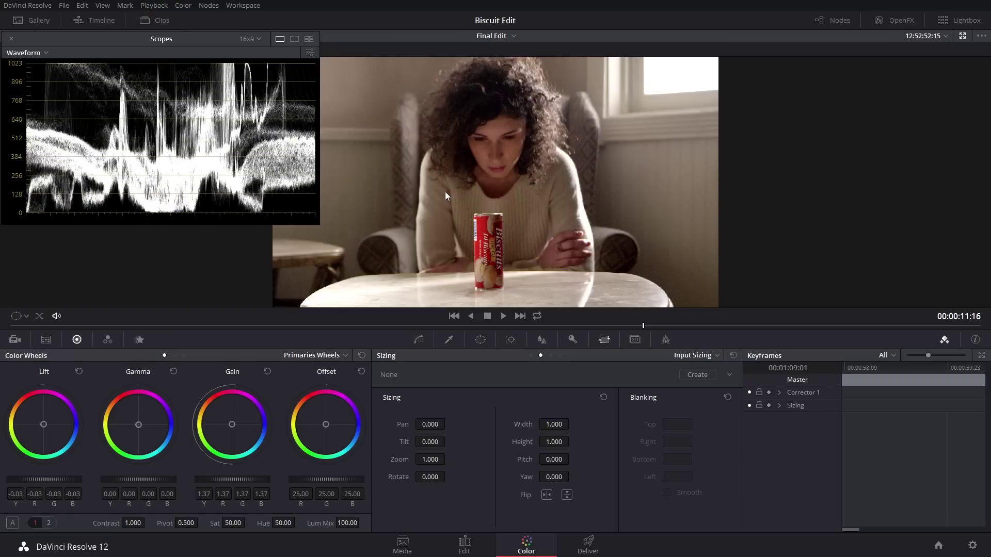
key(shift+d)
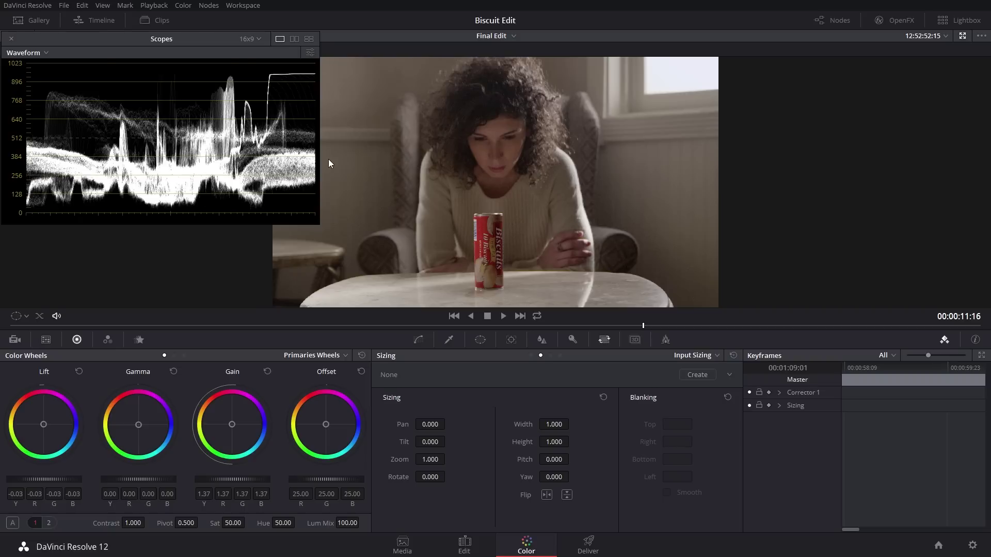
key(shift+d)
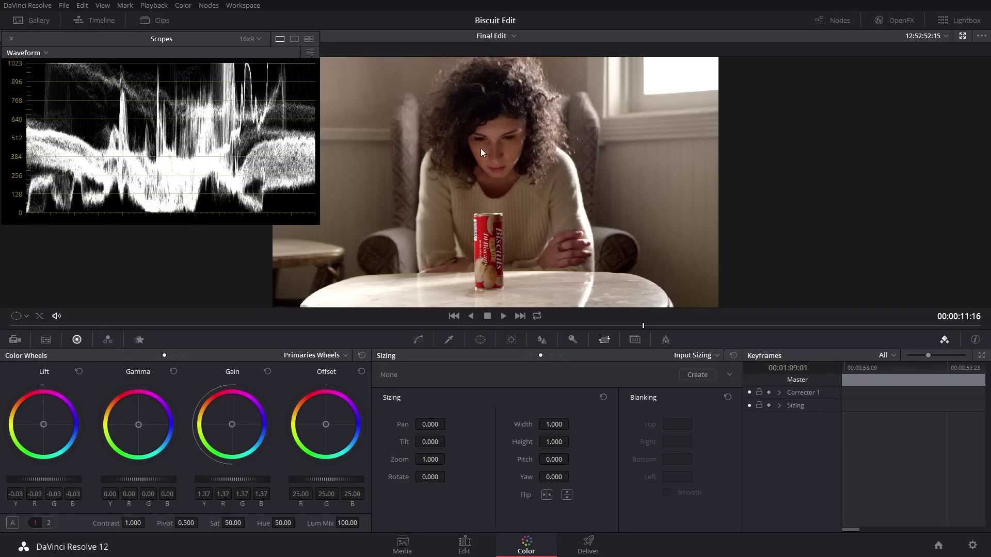
key(shift+d)
key(shift+d)
key(shift+d)
key(shift+d)
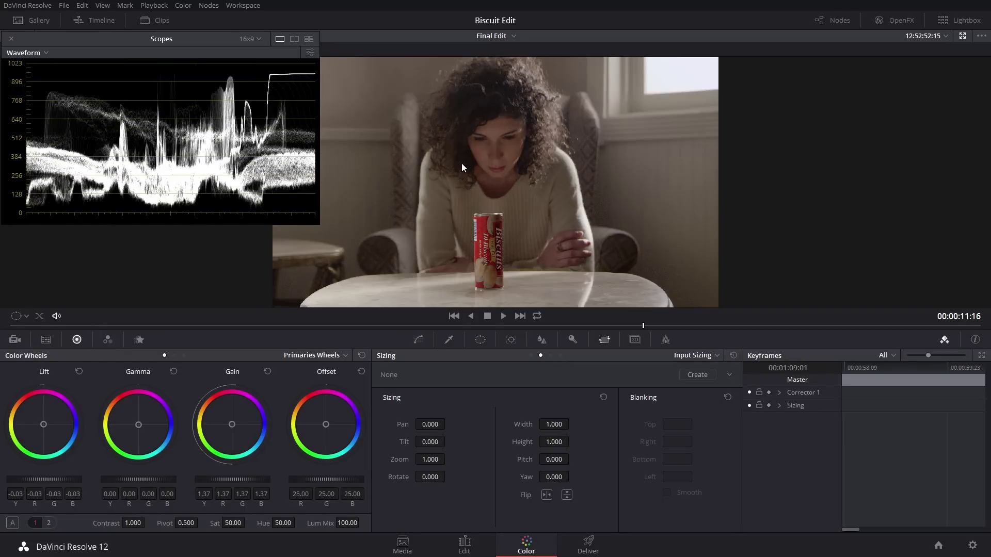
key(alt+f)
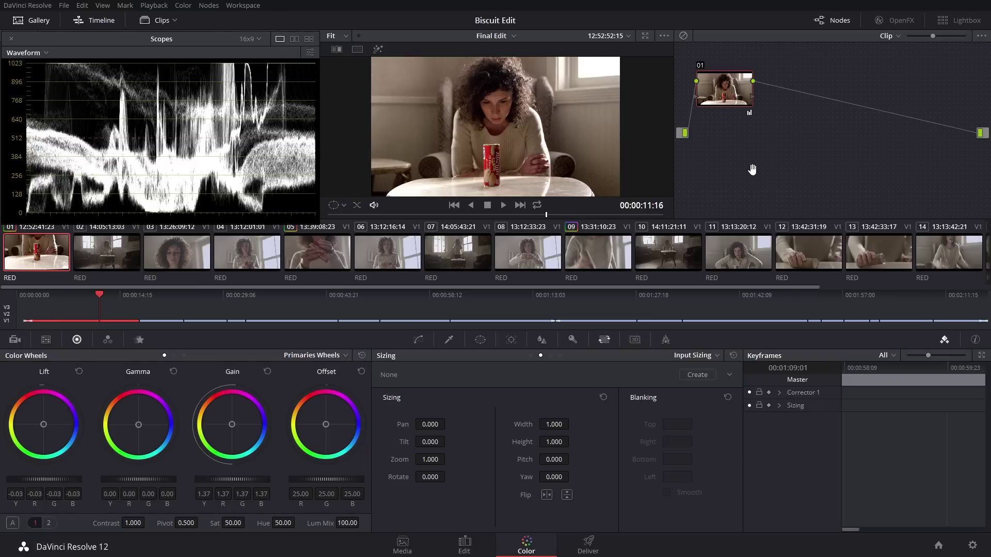
Step: Reposition node 01 in the node graph and reset all grading on the first clip
drag(722, 92, 740, 88)
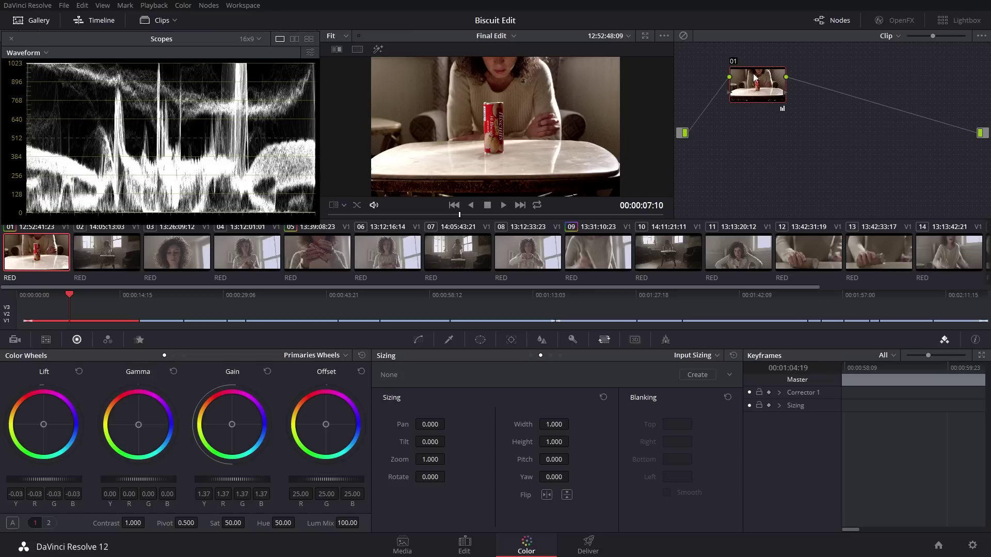
drag(754, 77, 745, 73)
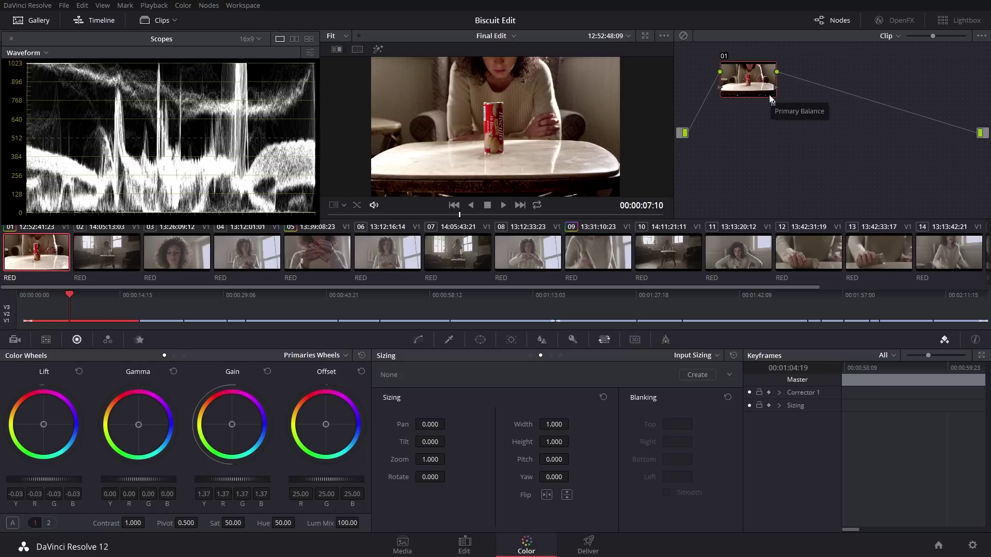
key(shift+Home)
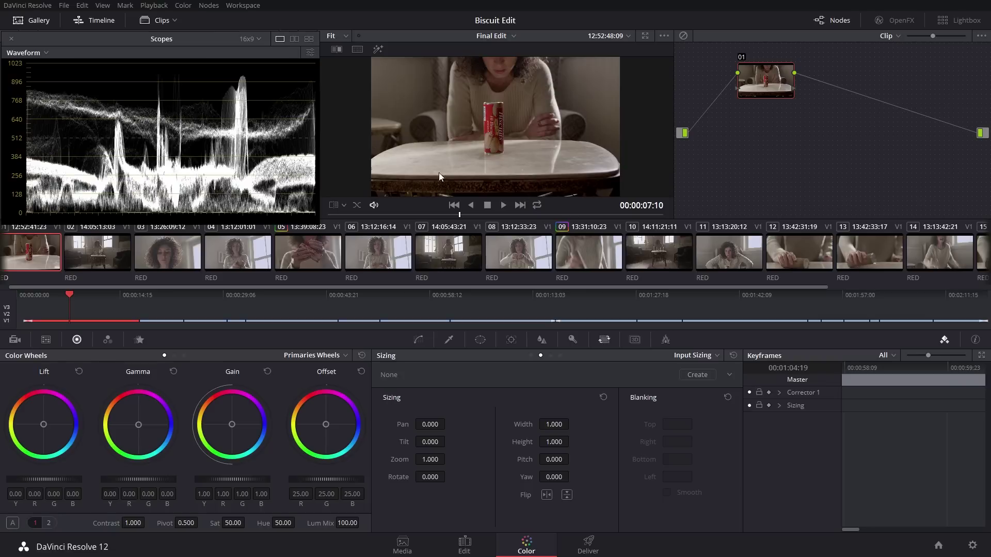
Step: Go to the frame at 00:00:06:13 and raise the first clip's master Lift to 0.01
mouse_move(69, 296)
mouse_down()
mouse_move(92, 296)
mouse_move(63, 299)
mouse_up()
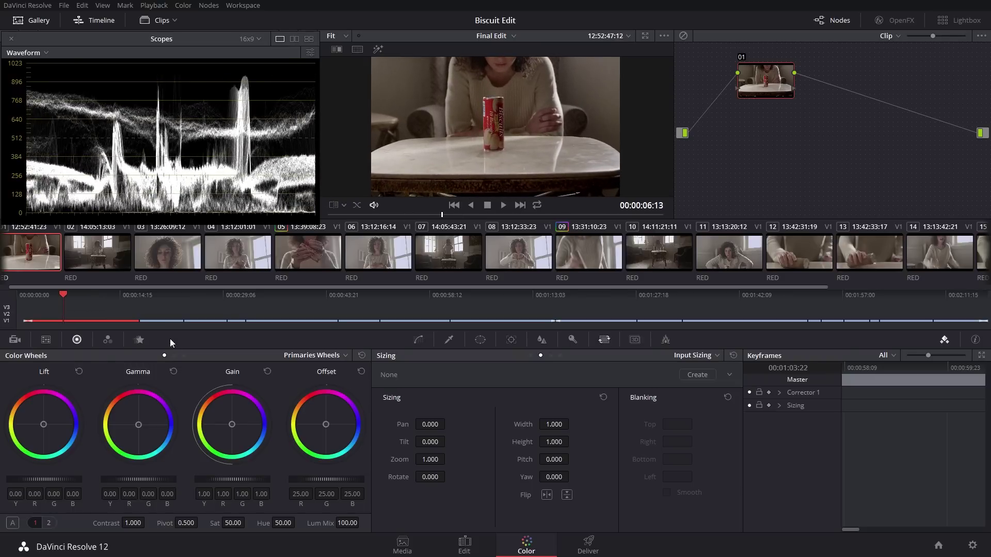
drag(36, 478, 97, 481)
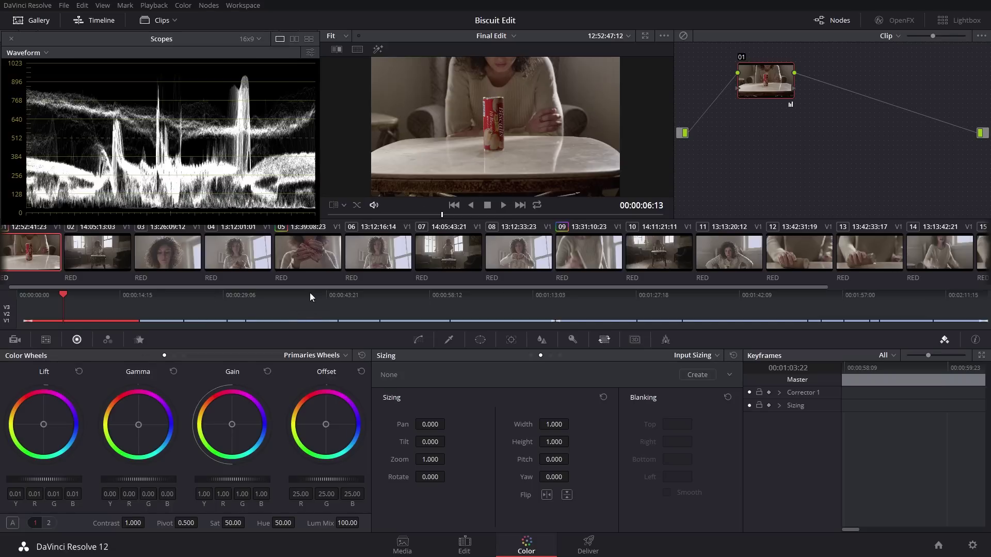
Step: Go to the frame at 00:00:10:05, raise the master Gain to 1.07 and lower the master Gamma to -0.01
drag(74, 295, 89, 295)
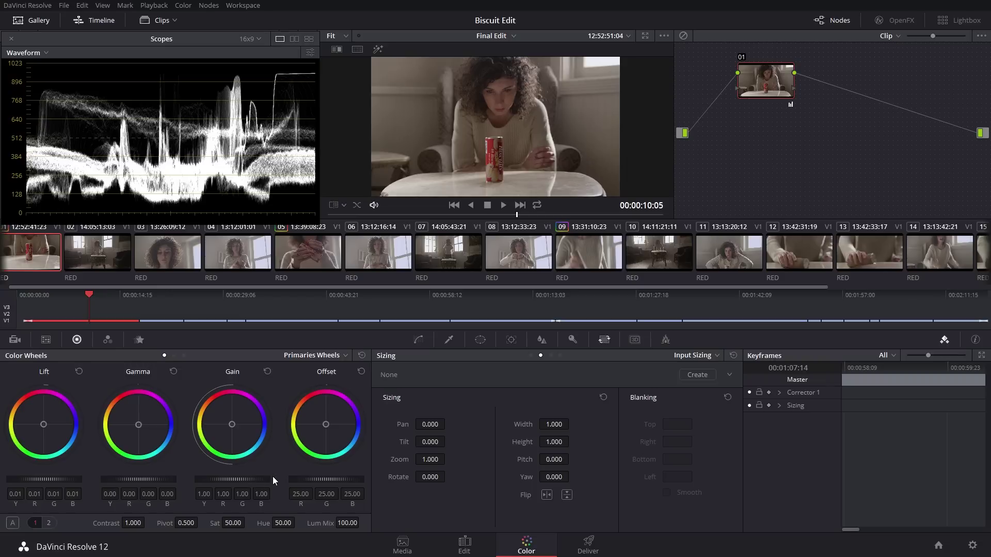
drag(280, 475, 404, 468)
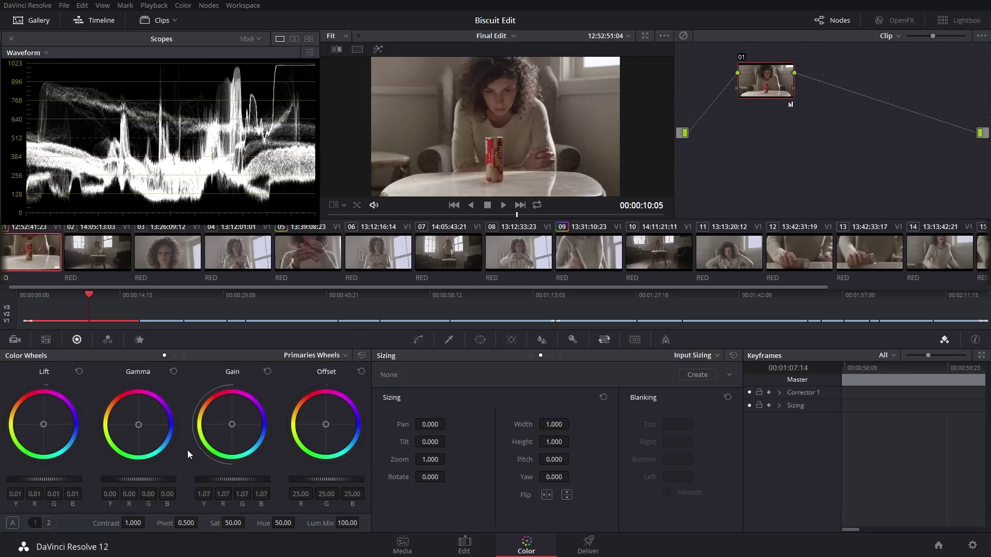
drag(151, 477, 1, 491)
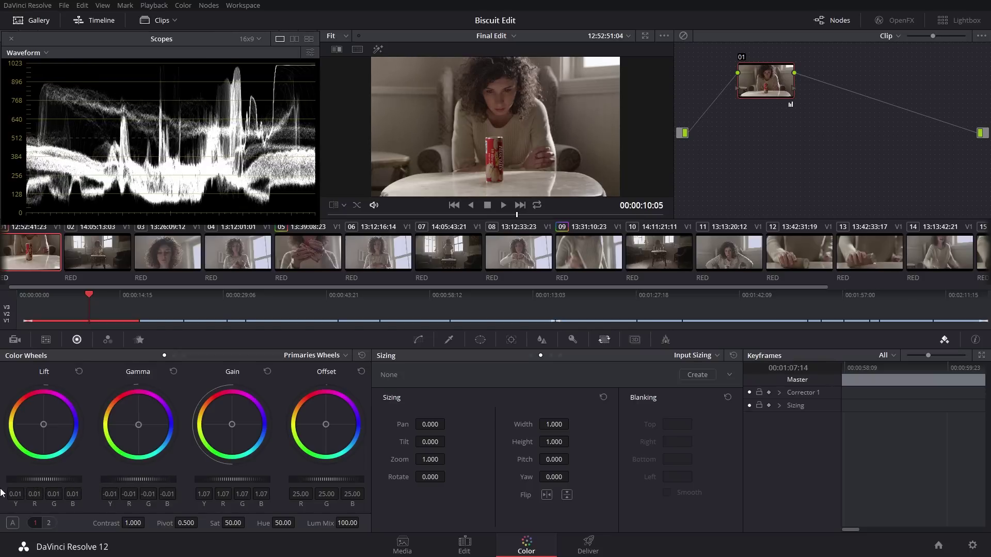
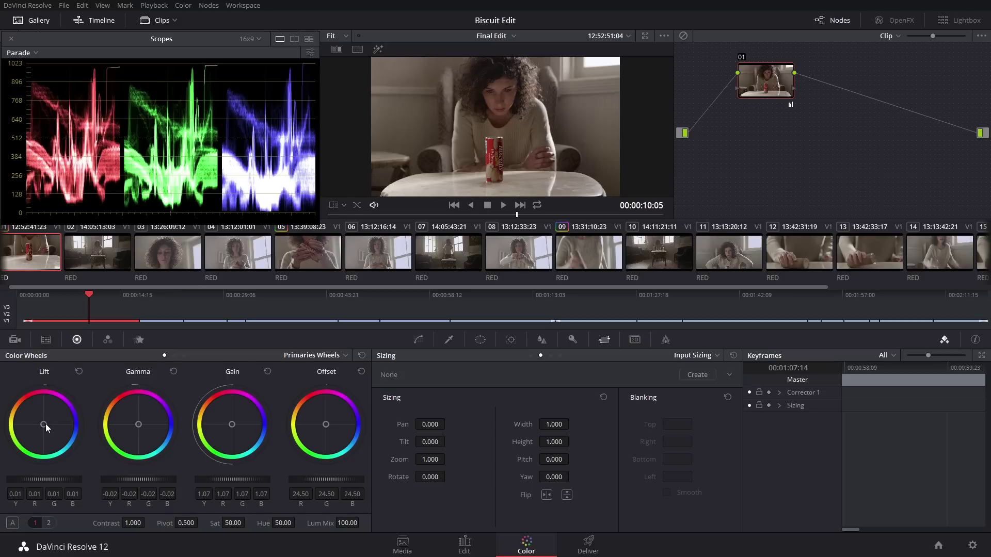
Step: Shift the Lift color balance toward blue, to red 0.00, green 0.01 and blue 0.04, and compare it with the bypassed grade
drag(45, 423, 60, 429)
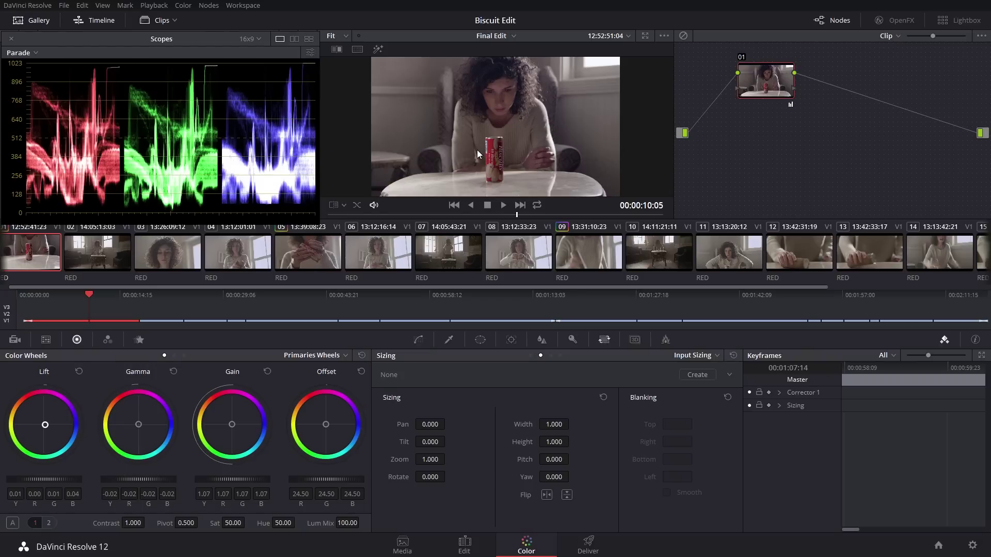
key(shift+d)
key(shift+d)
key(shift+d)
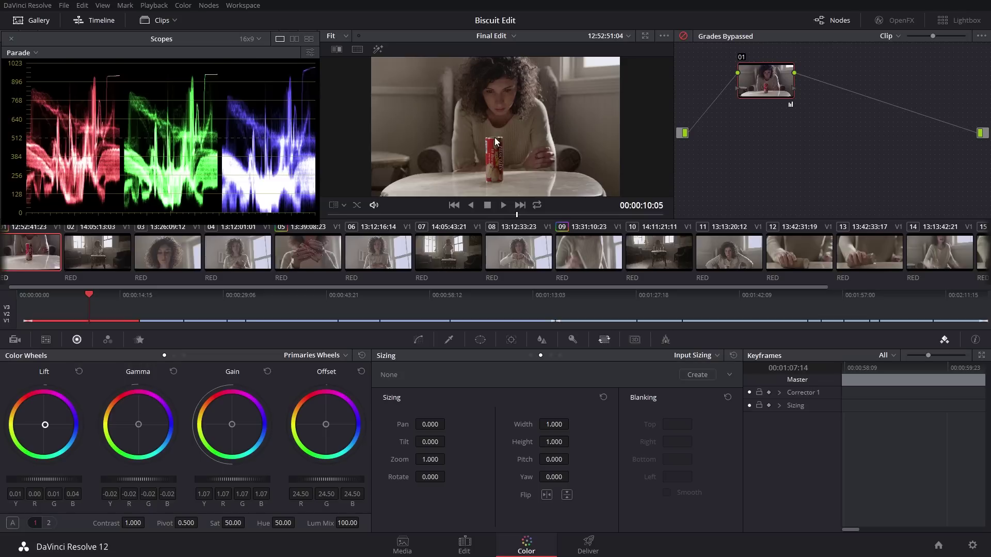
key(shift+d)
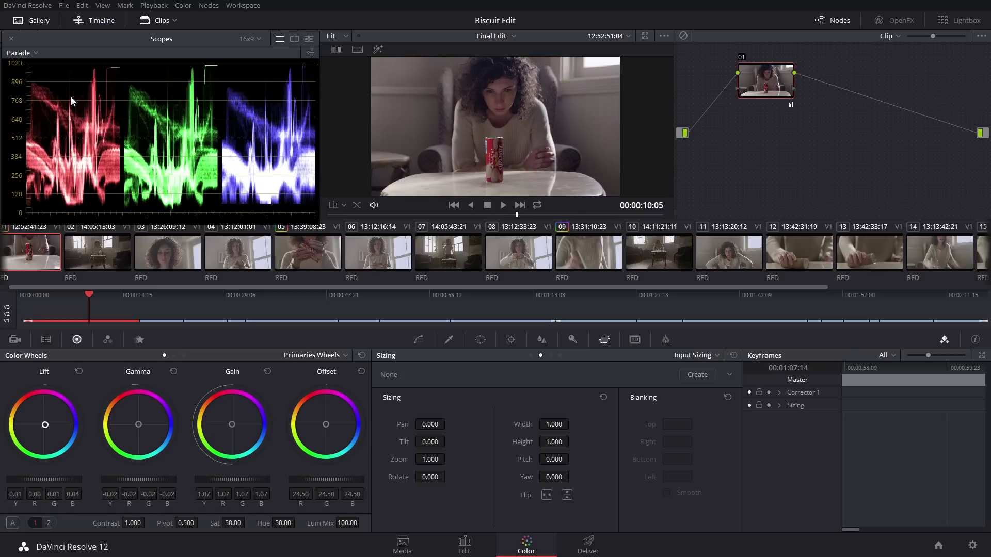
Step: Show the histogram in the Scopes window and compare its channels with the grade bypassed and enabled
click(36, 54)
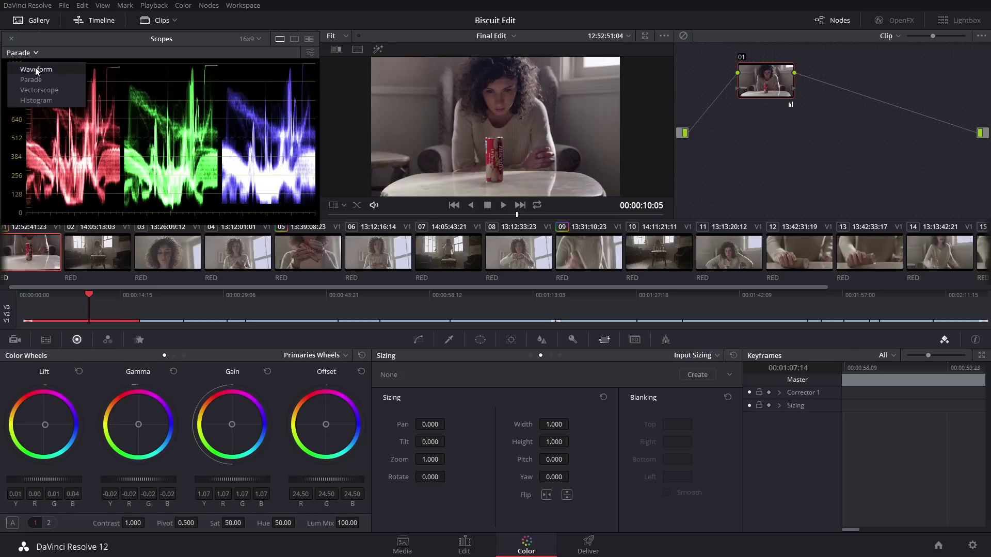
click(35, 98)
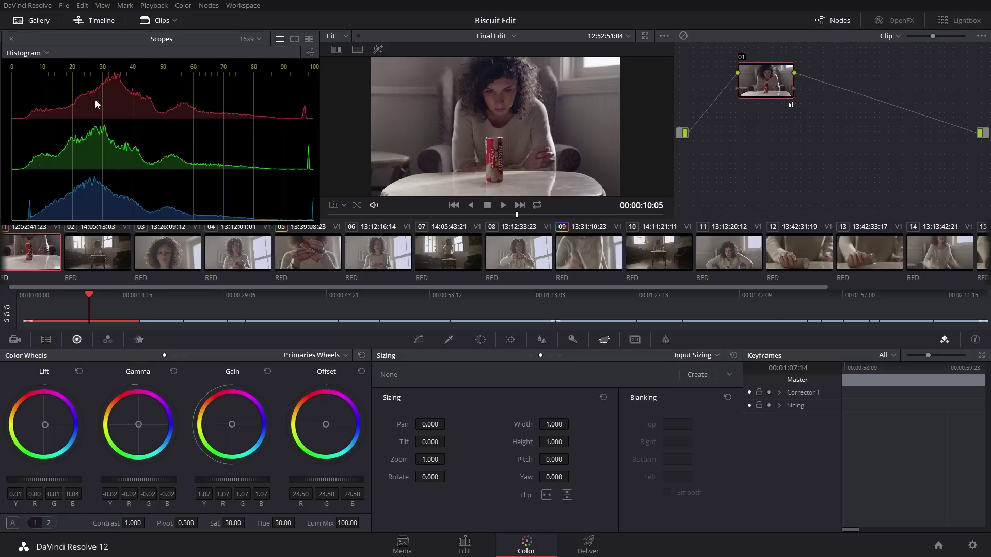
key(shift+d)
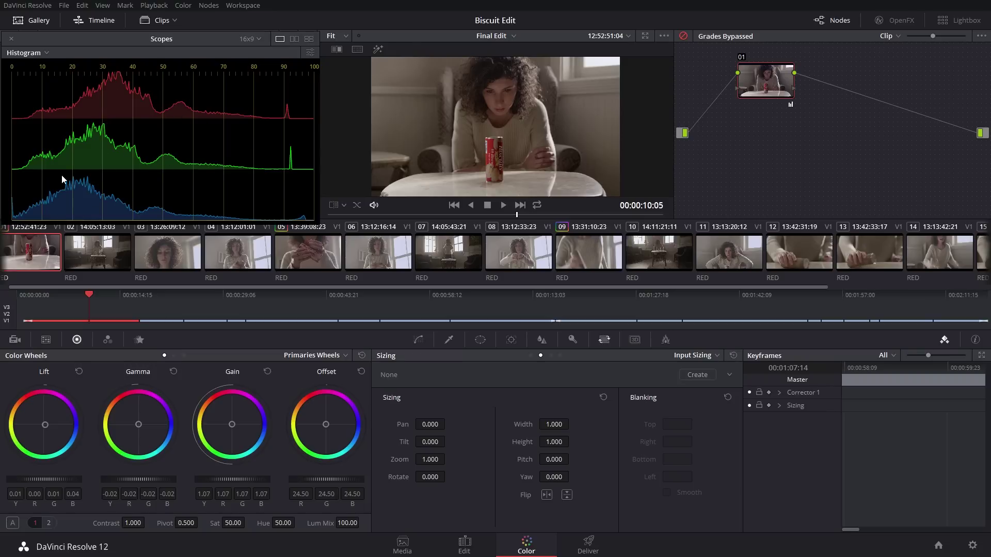
key(shift+d)
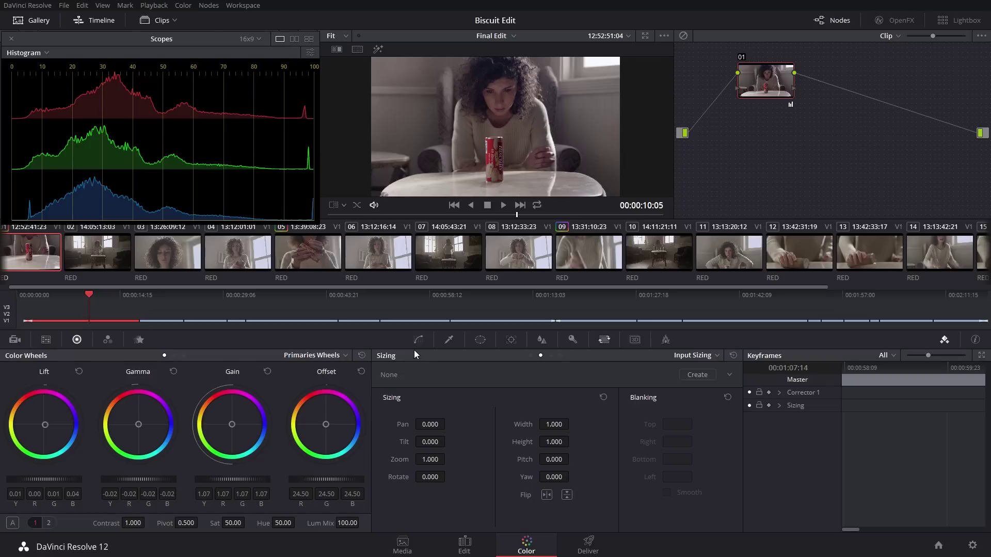
Step: Reposition node 01, add serial node 02 after it, compare both nodes' settings, and leave node 02 selected
drag(754, 90, 741, 94)
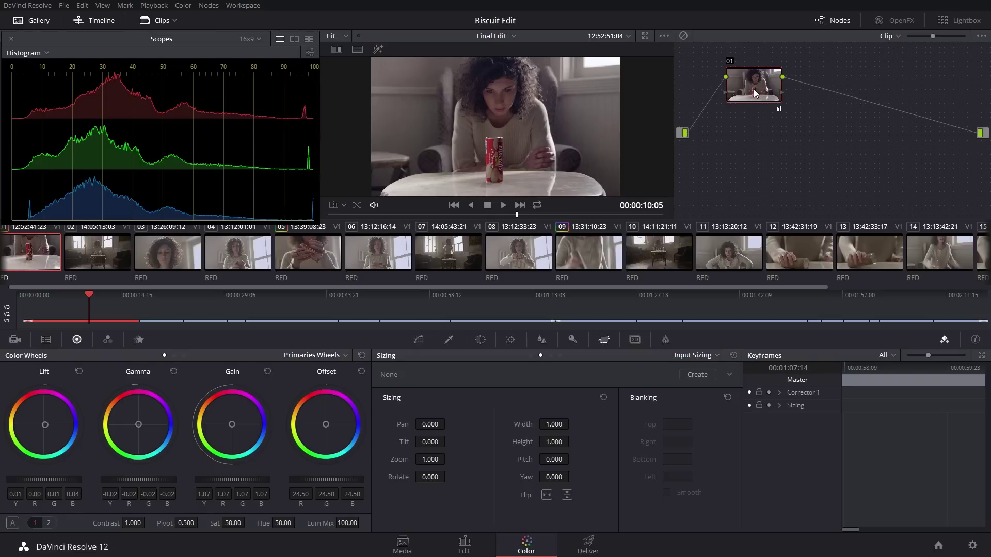
key(alt+s)
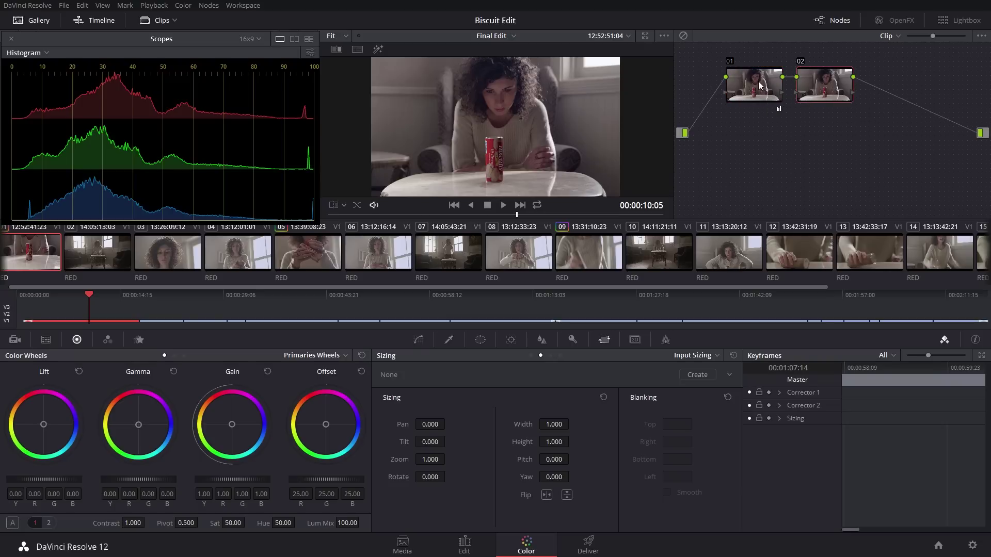
click(750, 91)
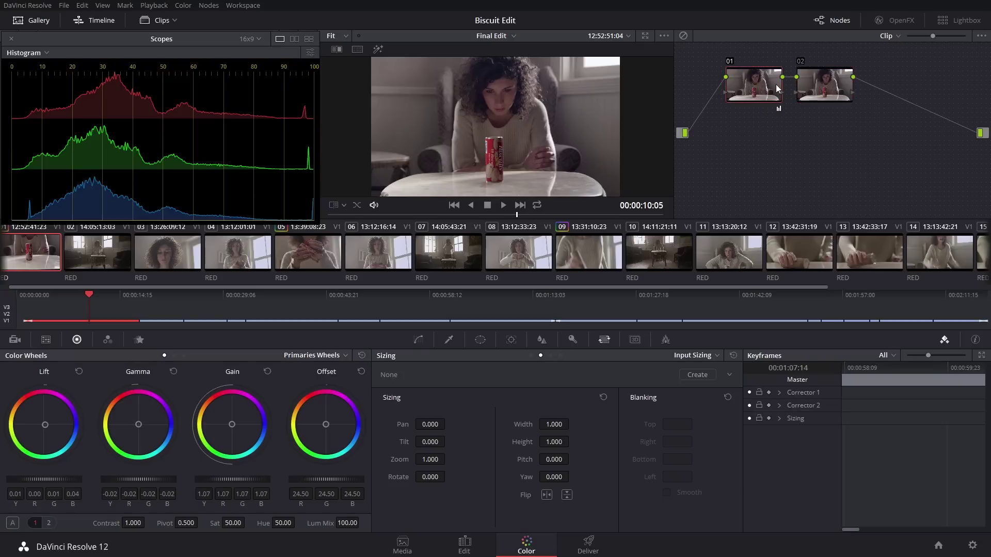
click(815, 86)
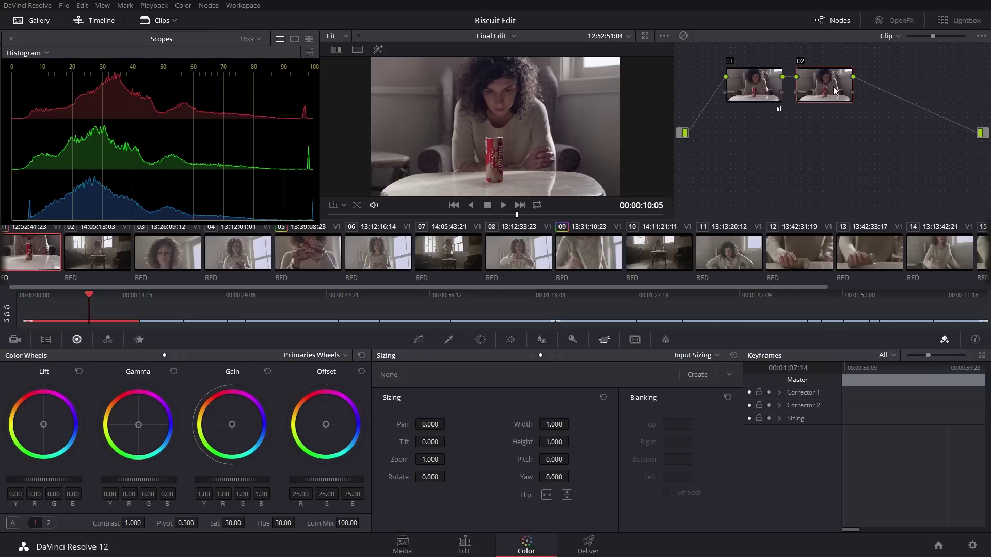
click(764, 87)
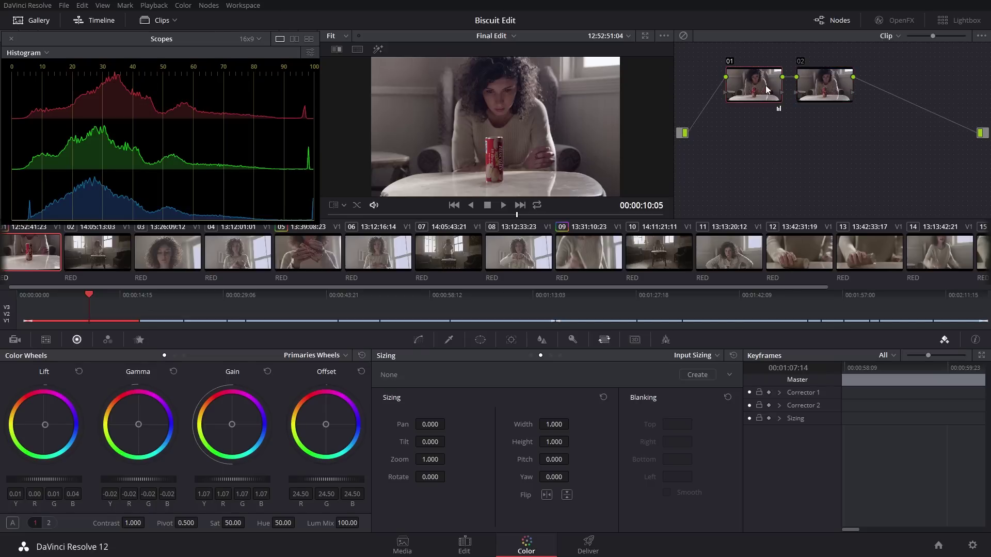
click(825, 82)
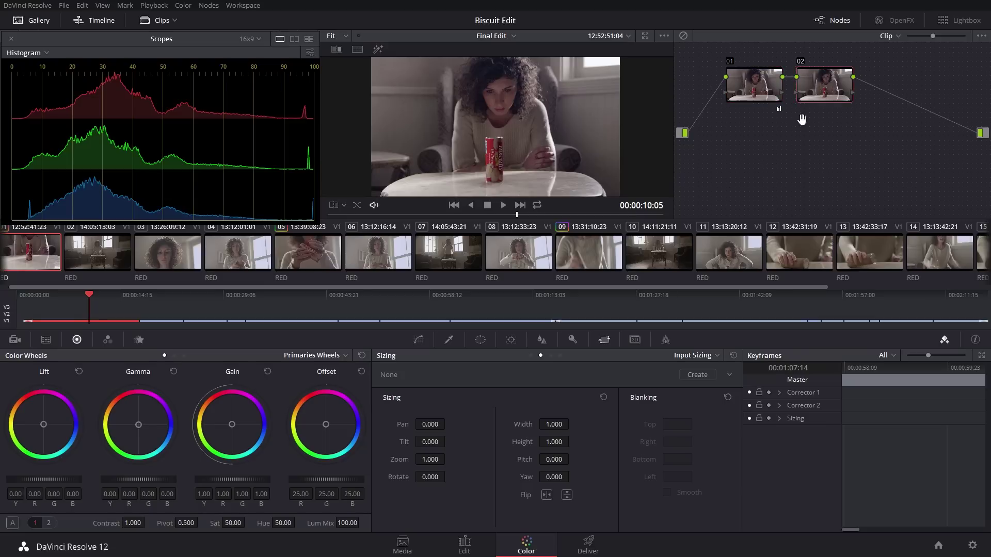
Step: Open the custom Curves for node 02 and switch the Scopes window to the waveform
click(418, 340)
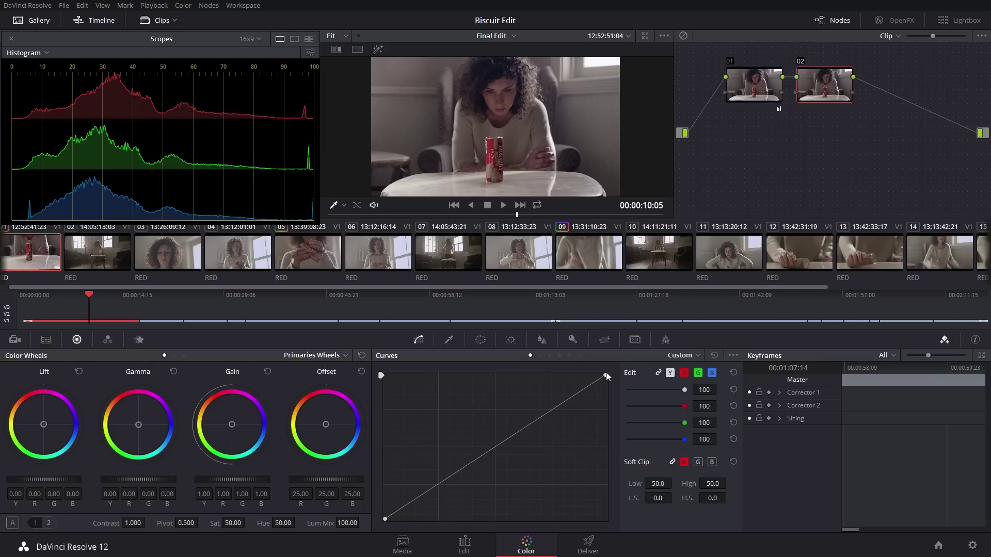
mouse_move(386, 518)
mouse_down()
mouse_move(394, 520)
mouse_move(373, 521)
mouse_up()
click(41, 54)
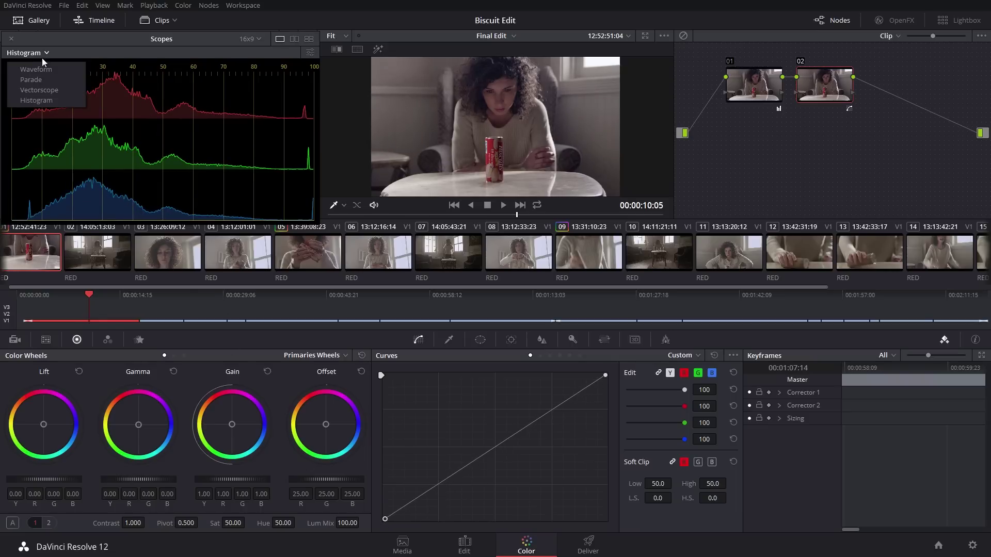
click(41, 69)
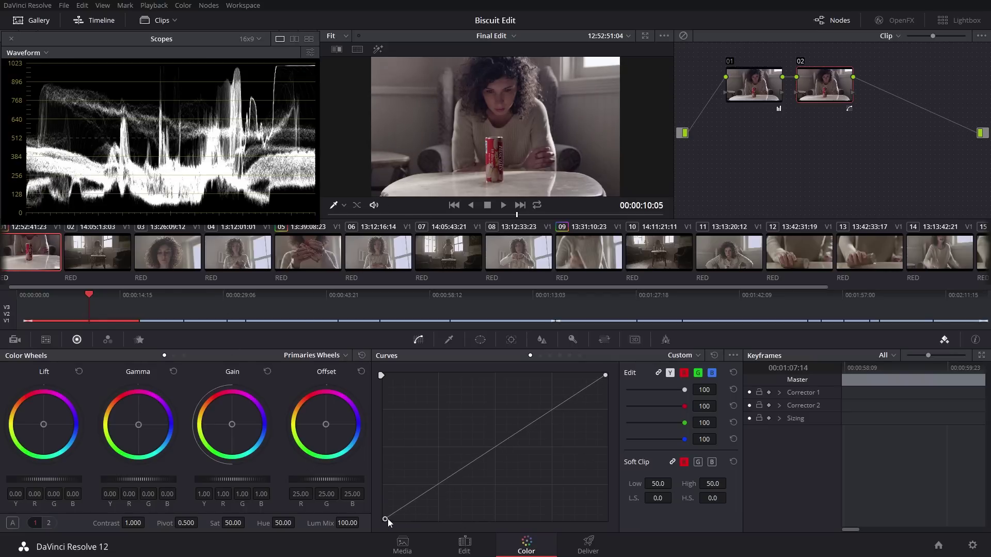
Step: Slide the custom curve's black point along the baseline to test its effect on the waveform, and return it to its starting corner
drag(386, 519, 611, 555)
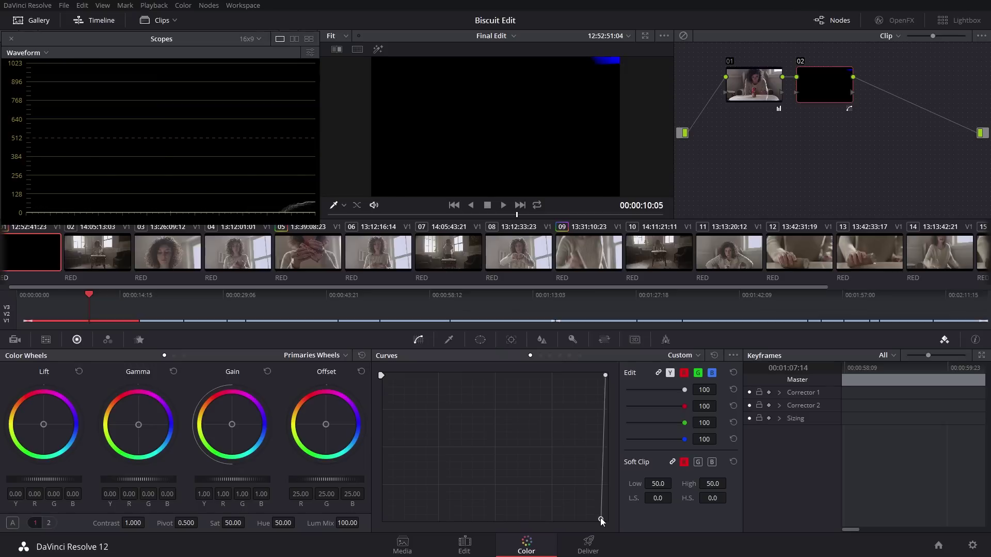
drag(600, 519, 367, 516)
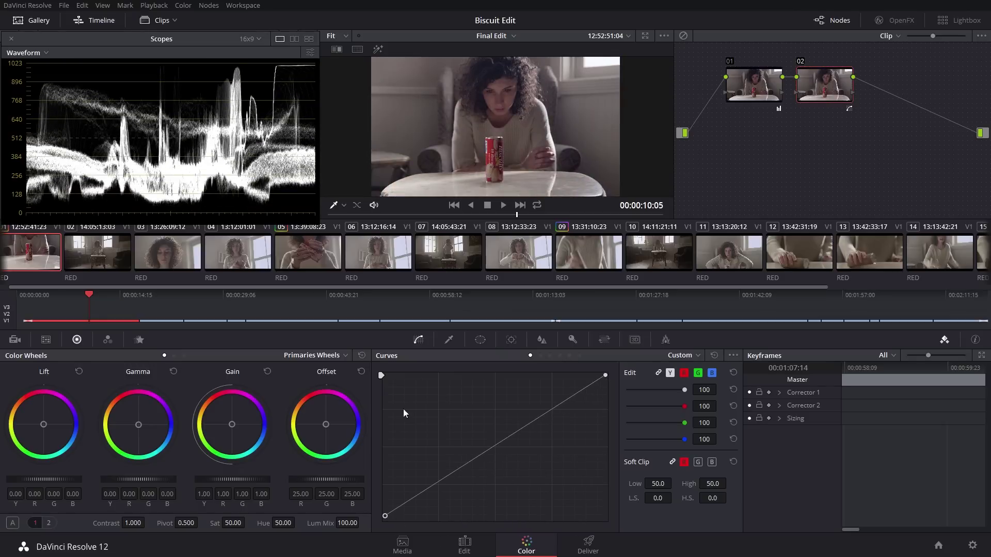
Step: Seat the custom curve's black point in its corner, test lowering the white point to just under half height, and undo that test
drag(383, 516, 345, 527)
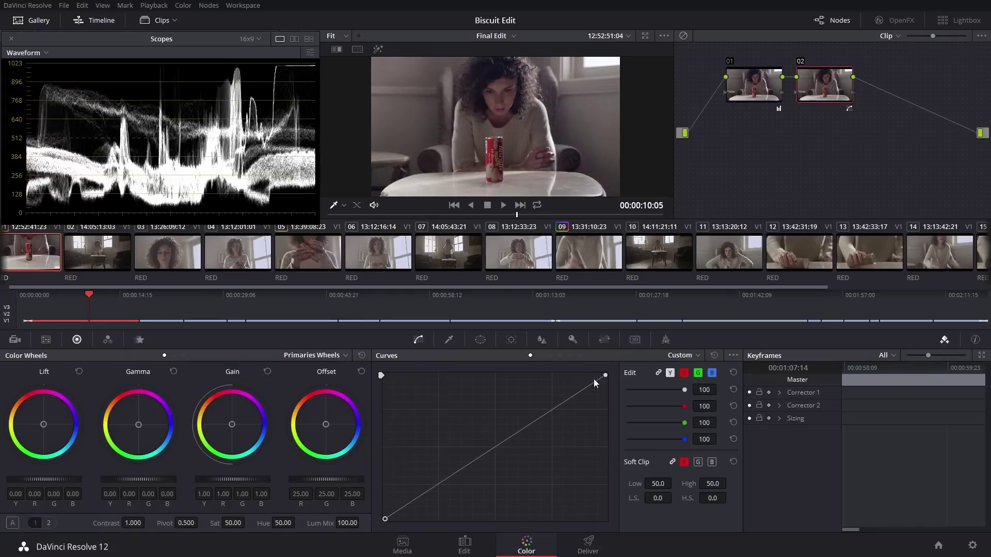
drag(604, 373, 615, 456)
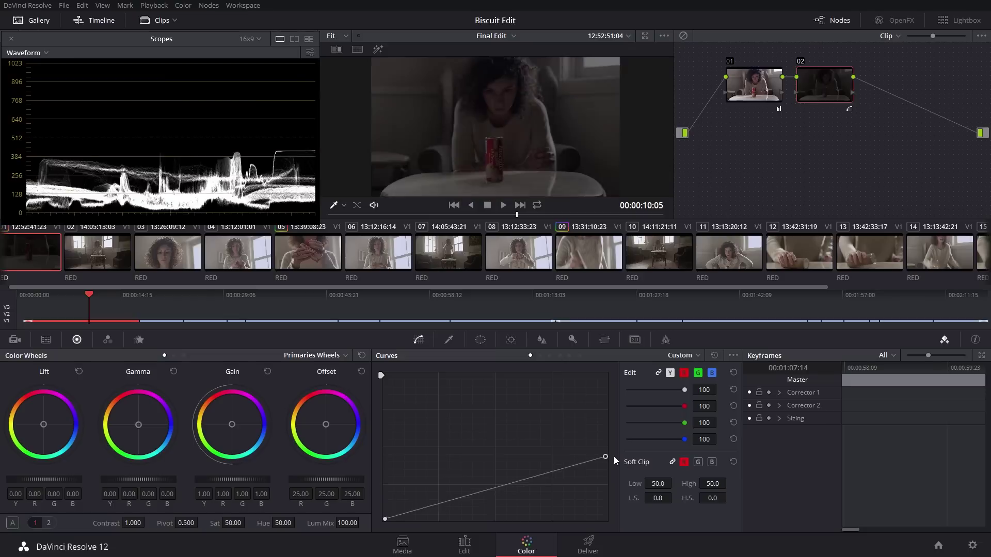
key(ctrl+z)
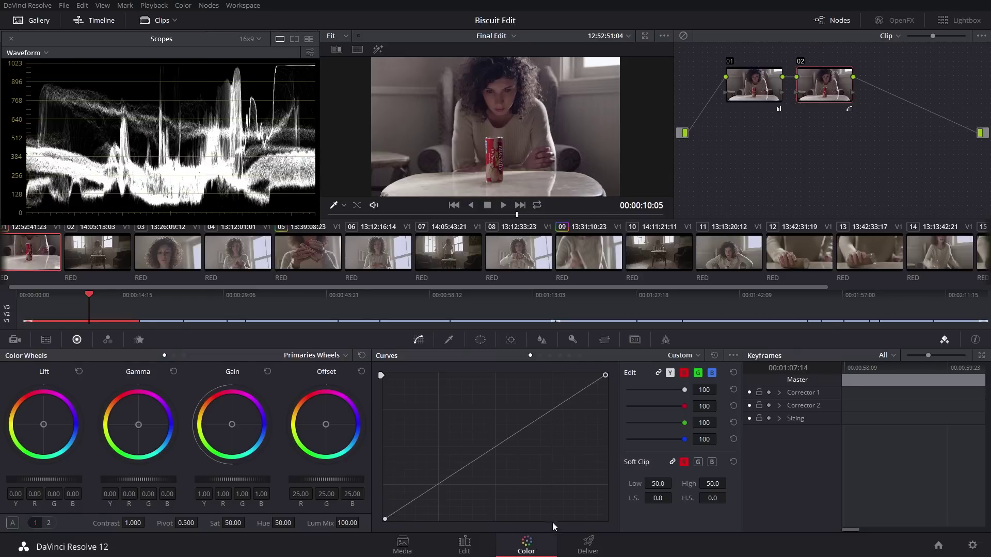
Step: Add a control point in the lower quarter of node 02's custom curve and pull it slightly below the diagonal to darken the shadows
click(416, 497)
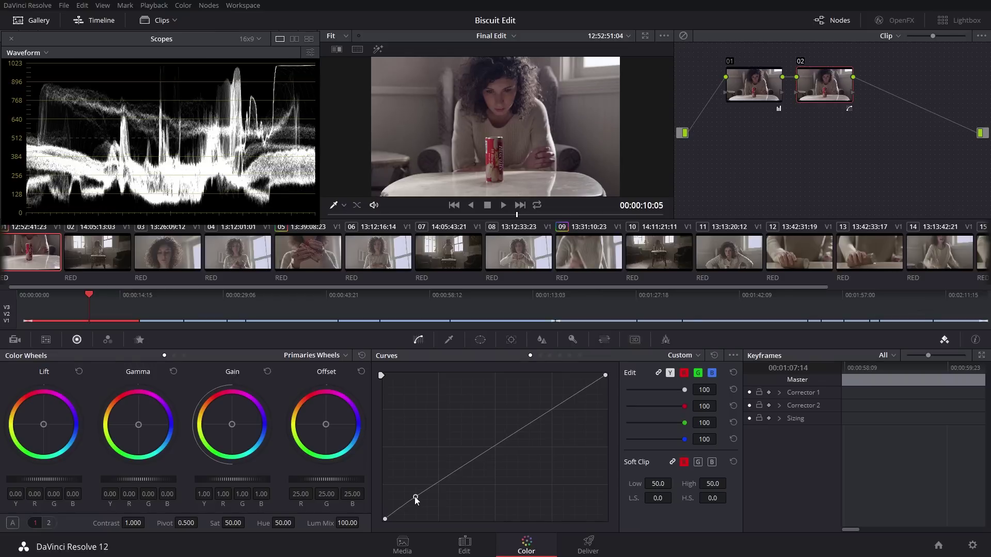
drag(414, 496, 434, 490)
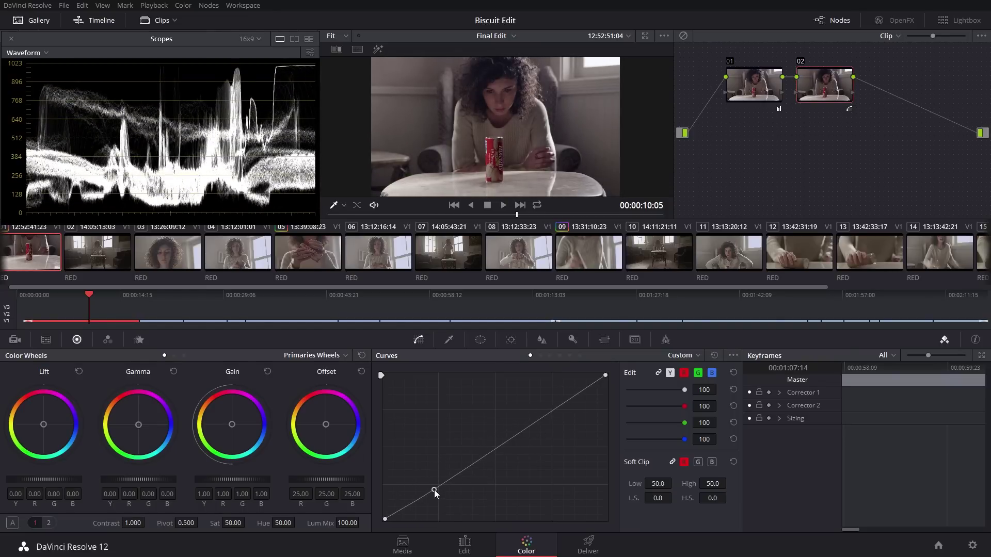
drag(434, 489, 433, 489)
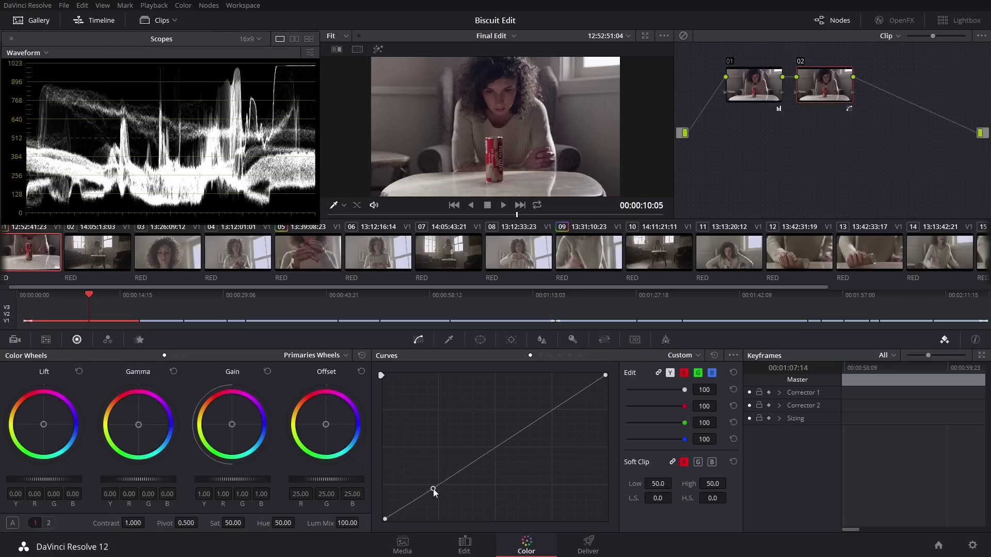
drag(433, 488, 440, 491)
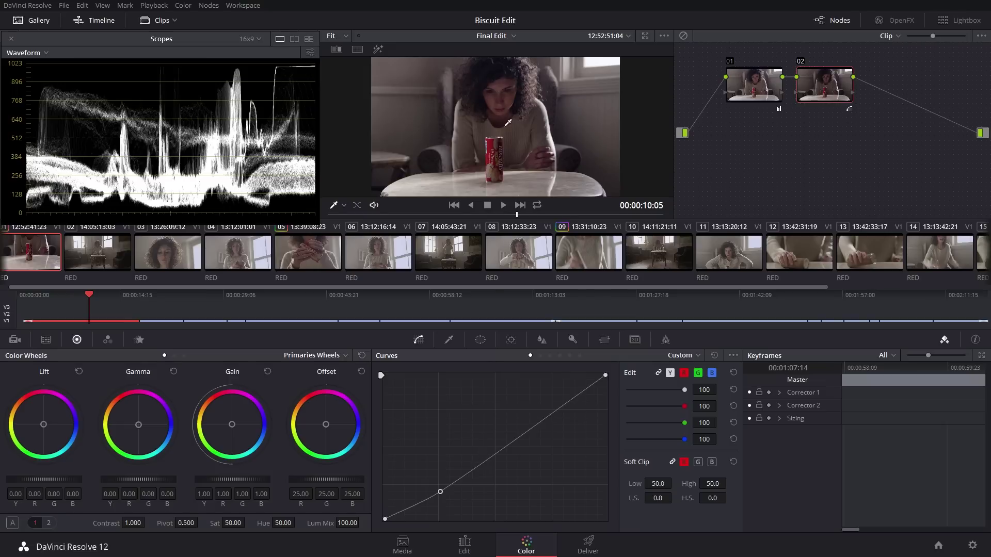
Step: Sample the woman's face in the viewer to add a matching curve point, lift that point above the diagonal, and remove it
click(494, 97)
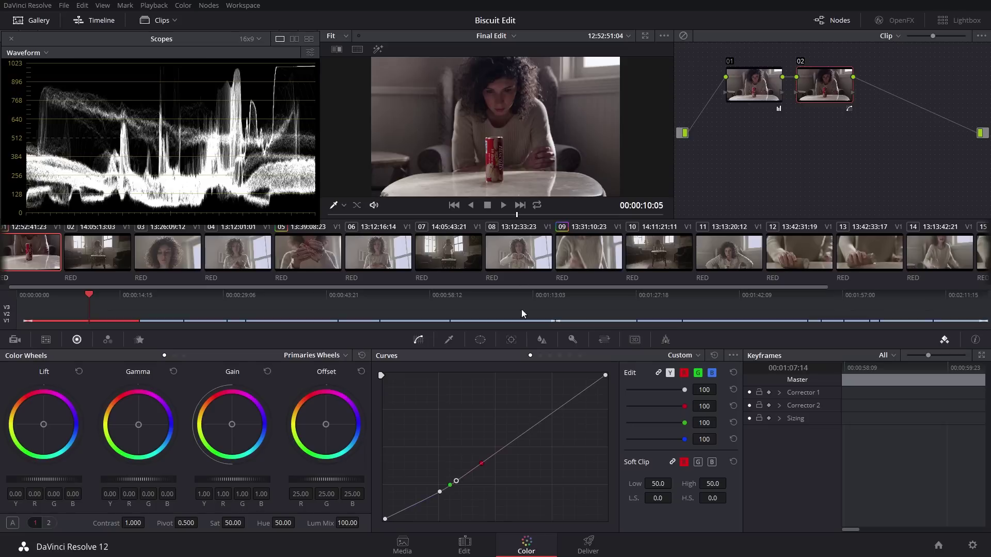
mouse_move(457, 480)
mouse_down()
mouse_move(460, 468)
mouse_move(445, 475)
mouse_up()
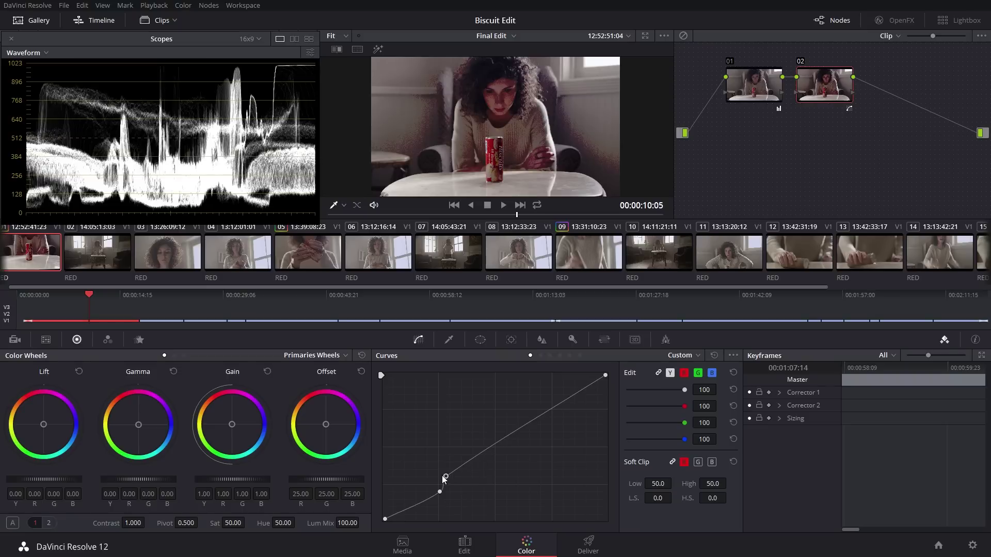
right_click(445, 476)
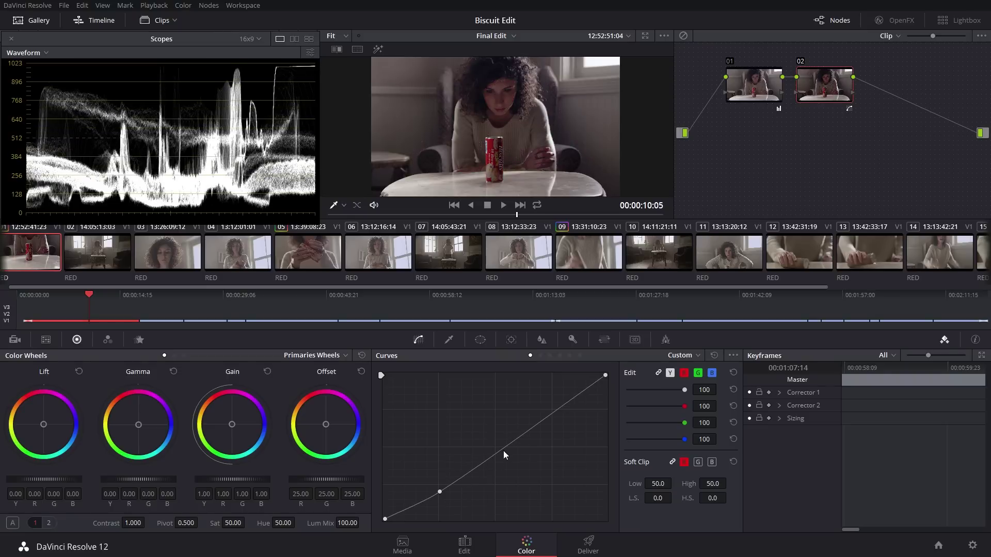
Step: Add an upper control point well above the diagonal and readjust the shadow point to shape a strong S-curve
drag(525, 431, 515, 423)
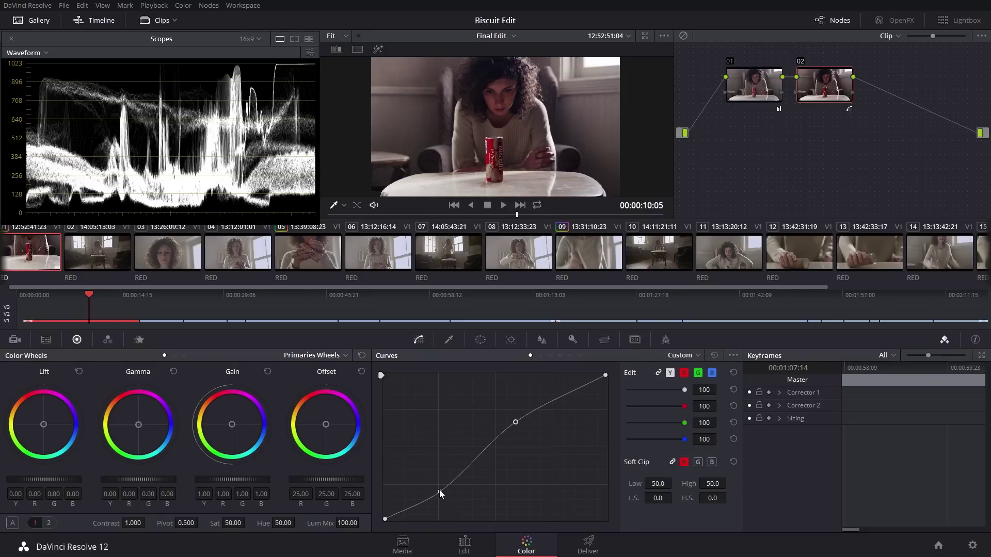
drag(438, 490, 441, 494)
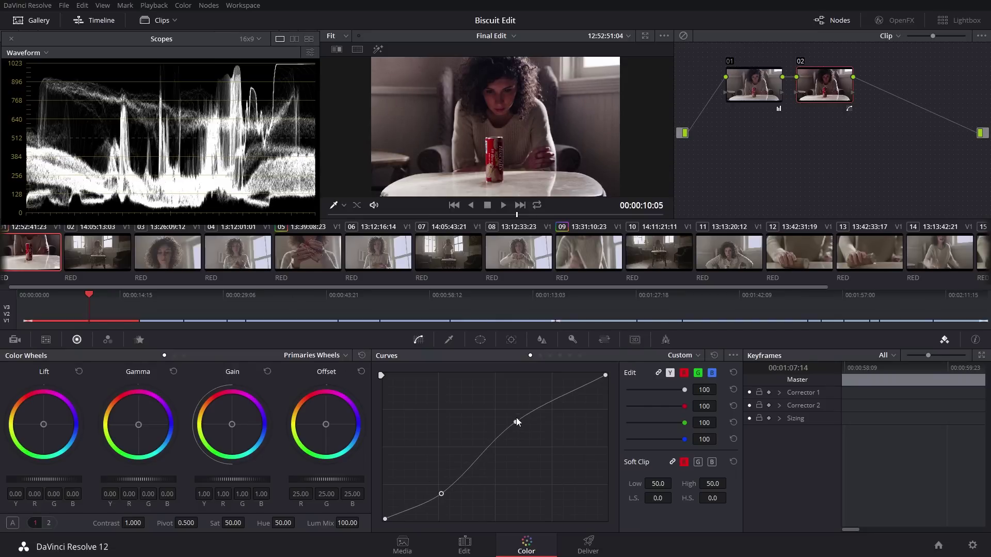
drag(516, 421, 513, 403)
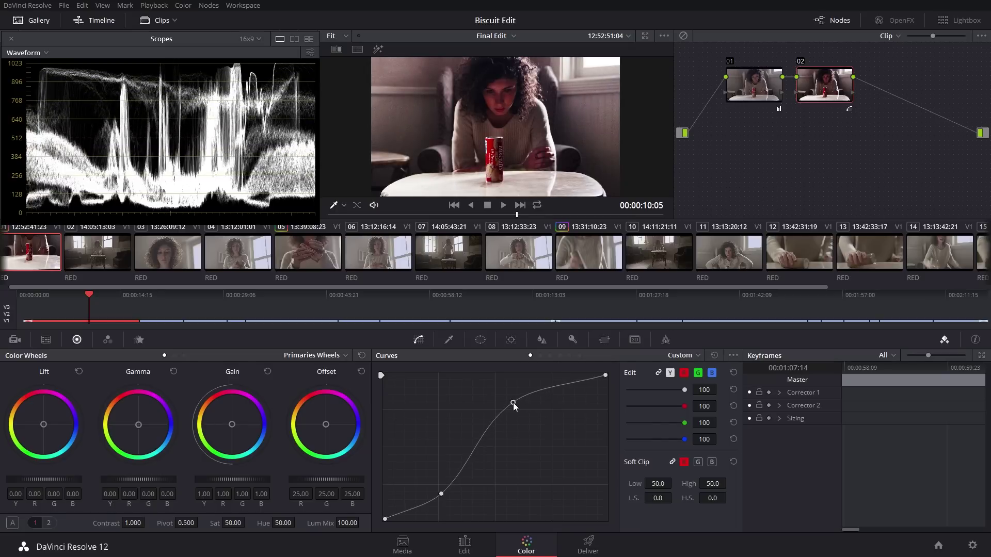
drag(442, 496, 429, 498)
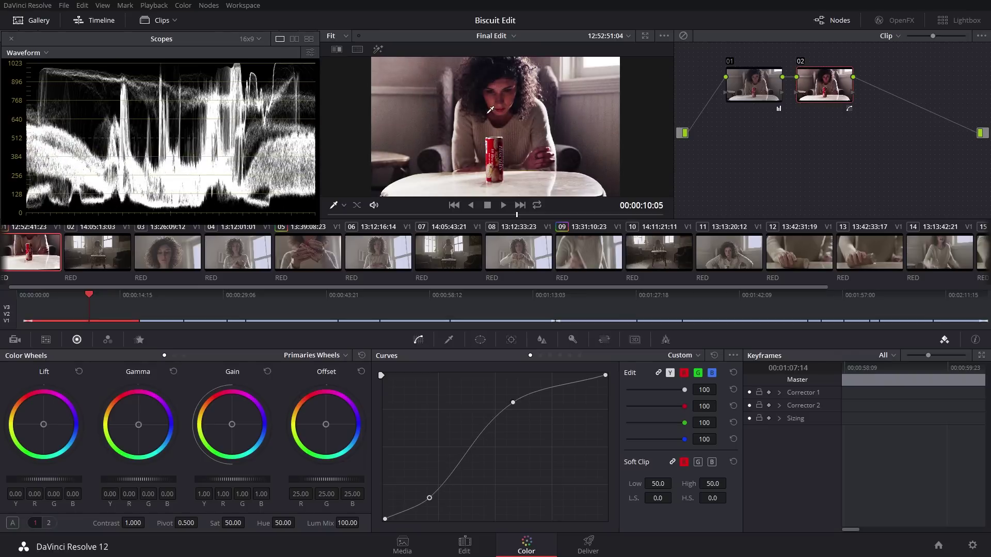
Step: Compare the image with grades bypassed and enabled, play the graded clip full screen, and return to the standard Color page layout
key(shift+d)
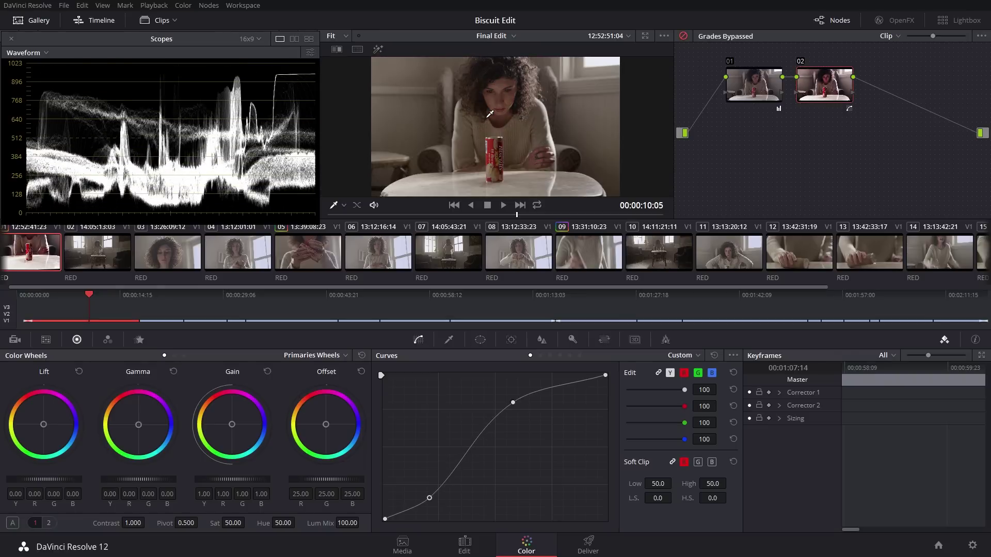
key(shift+d)
key(alt+f)
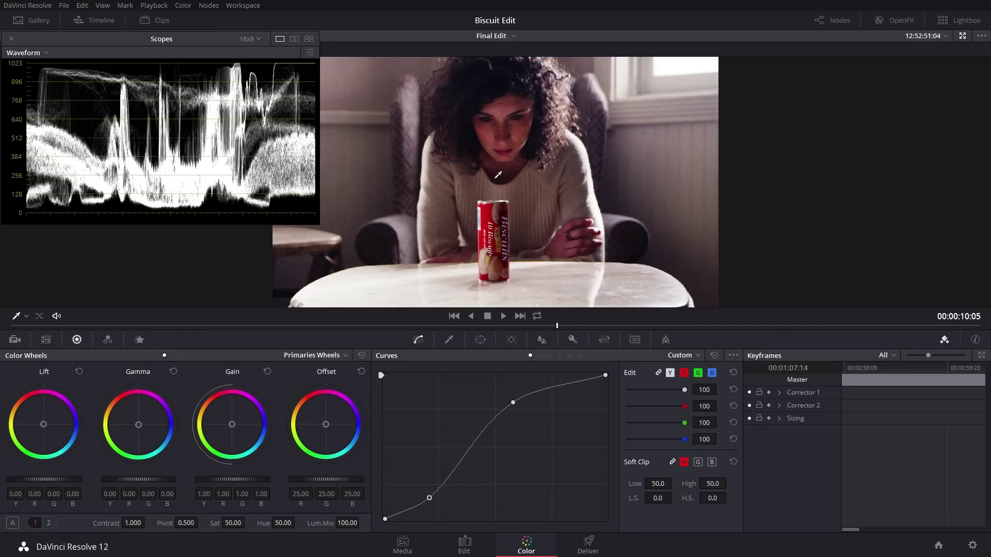
key(ctrl+f)
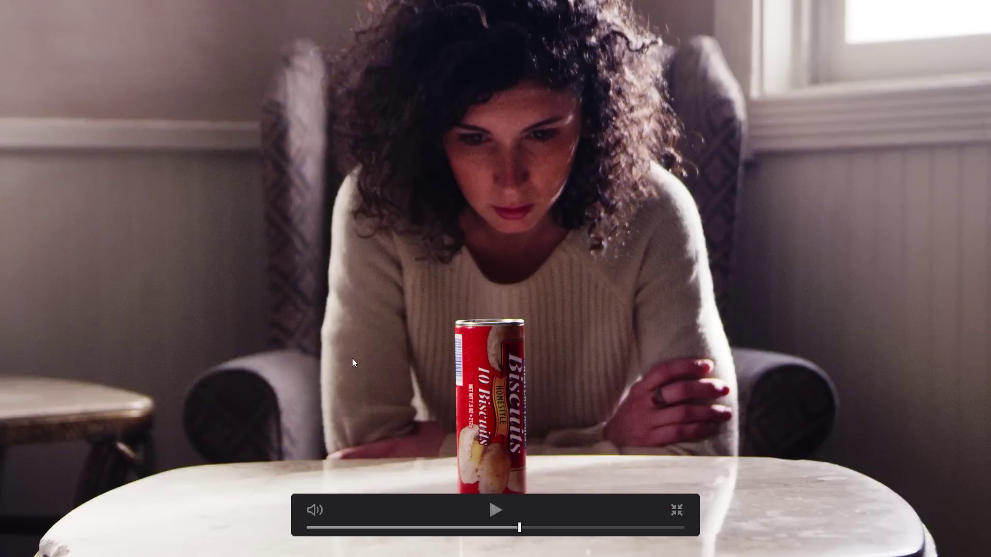
key(space)
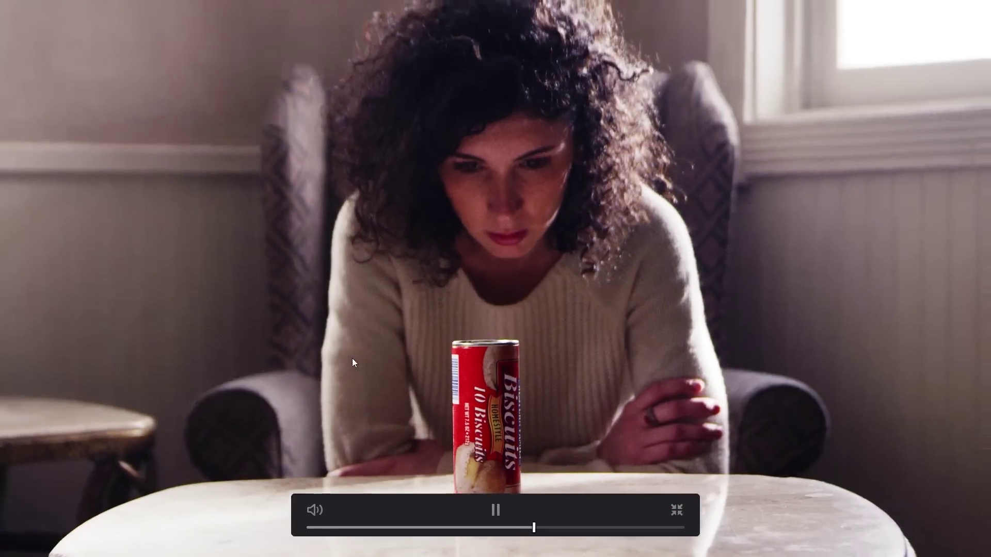
key(space)
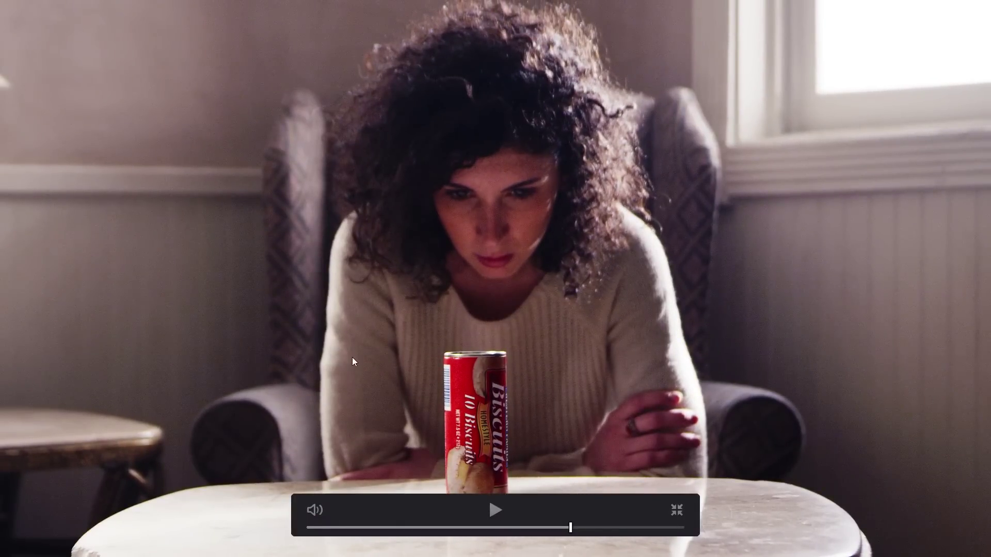
key(Escape)
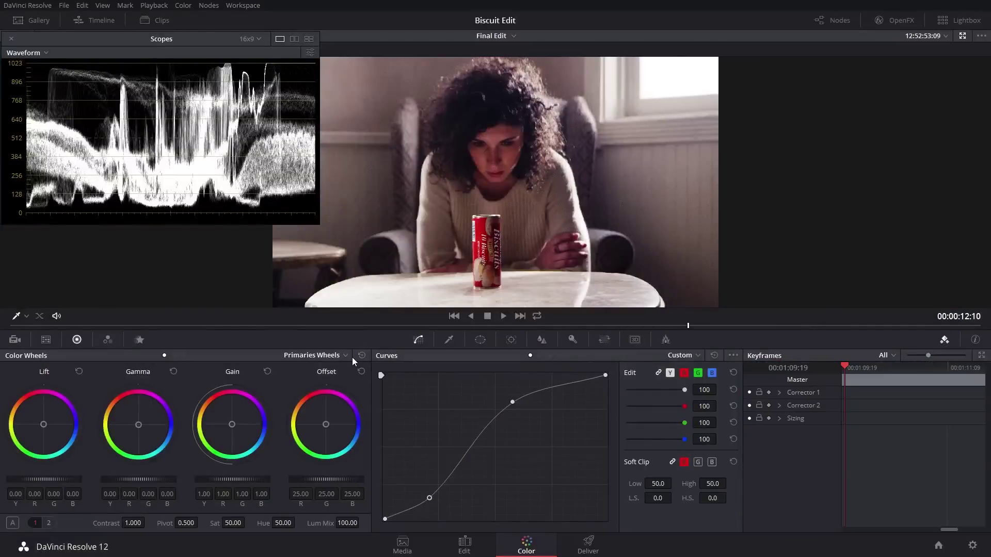
key(alt+f)
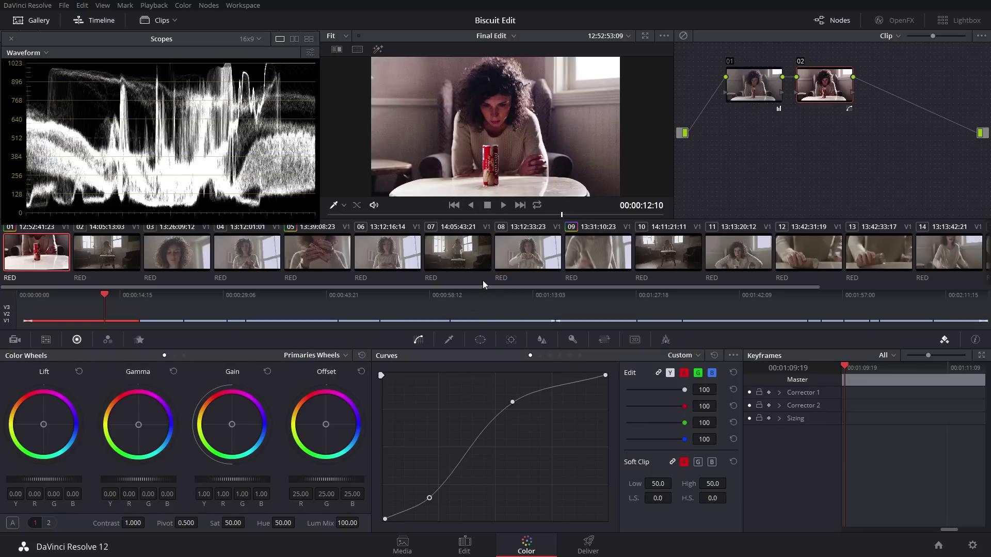
Step: Sample the marble tabletop in the viewer to add a curve point, remove that point, and nudge the two S-curve points for slightly more contrast
click(438, 187)
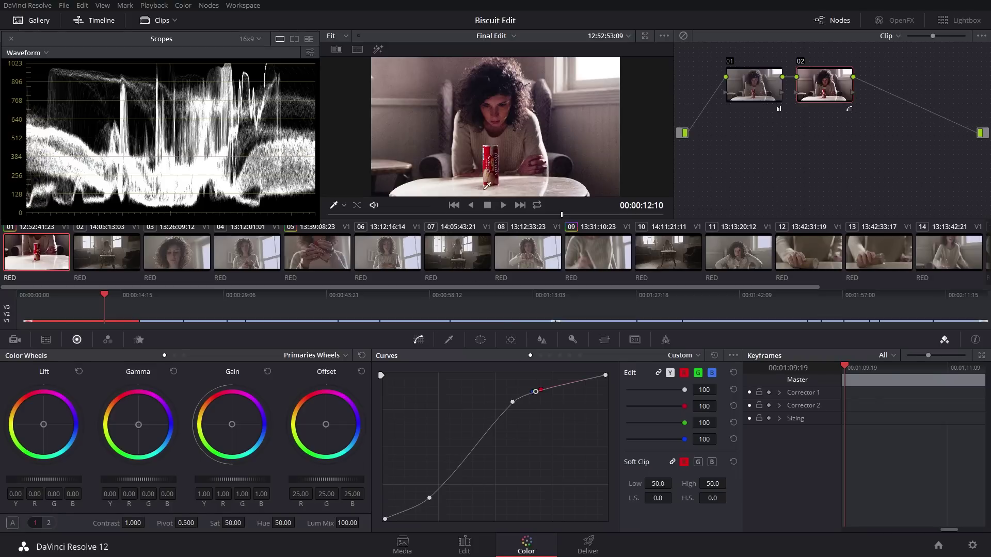
right_click(536, 392)
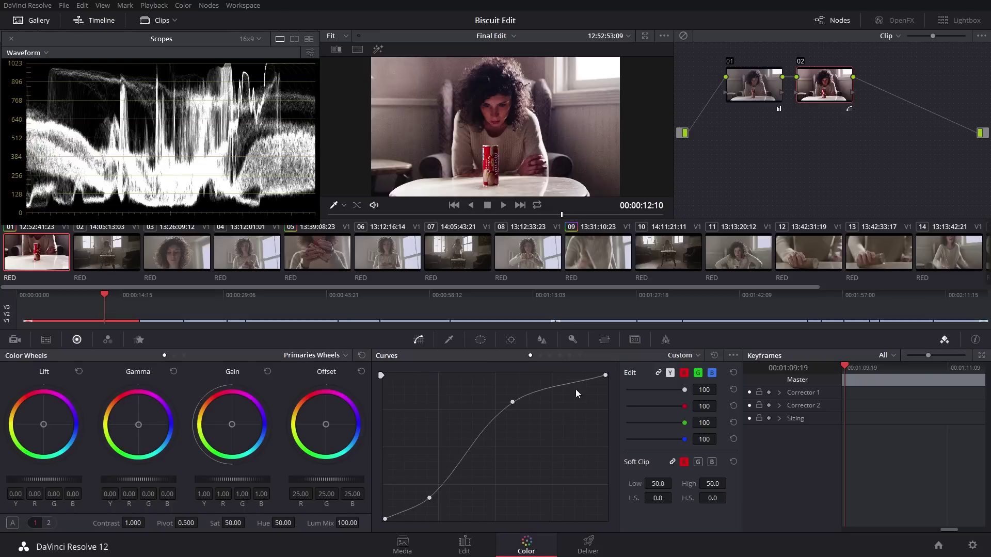
drag(516, 403, 516, 398)
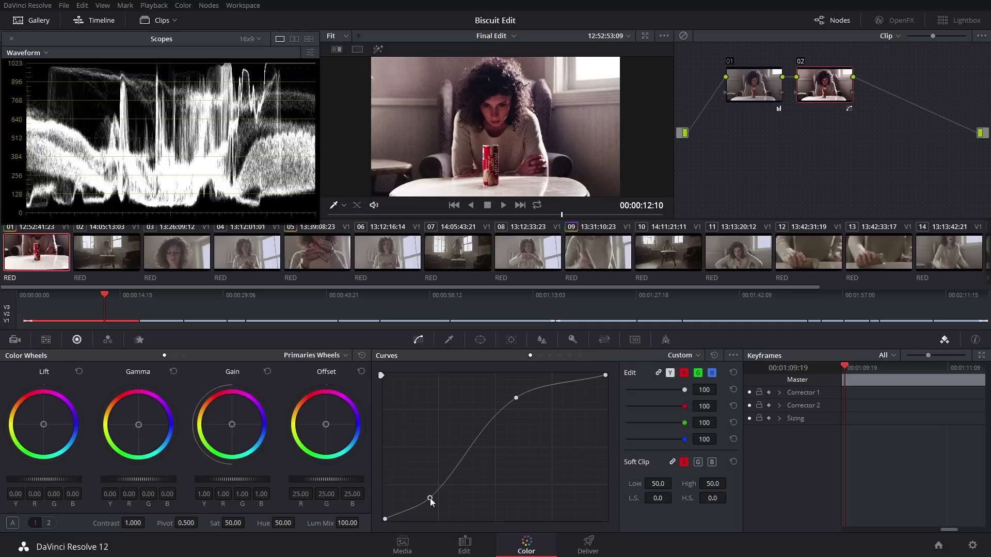
drag(429, 497, 428, 498)
Step: Replace both custom curve points with a gentler S-curve, the lower point slightly below and the upper slightly above the diagonal, and save the project
right_click(516, 398)
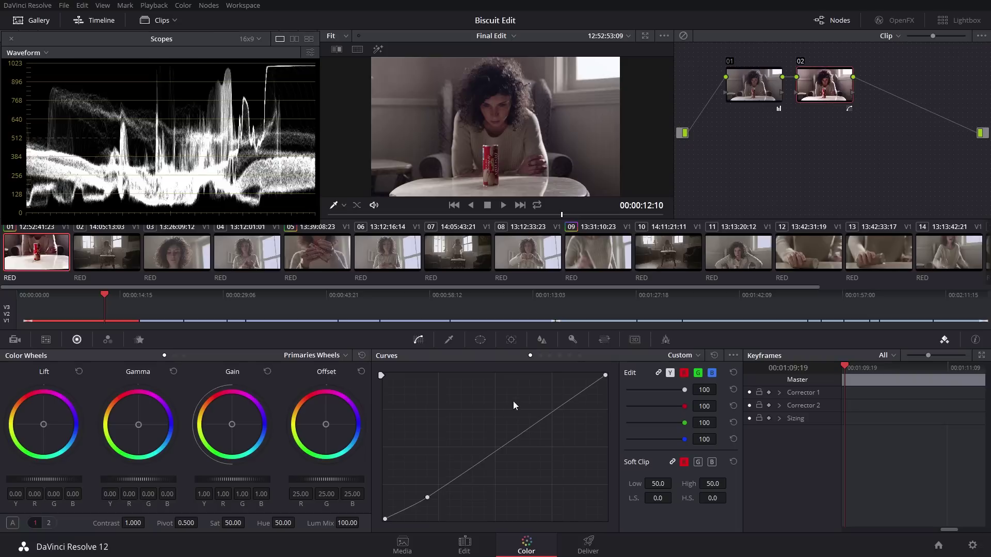
right_click(427, 496)
drag(429, 491, 433, 492)
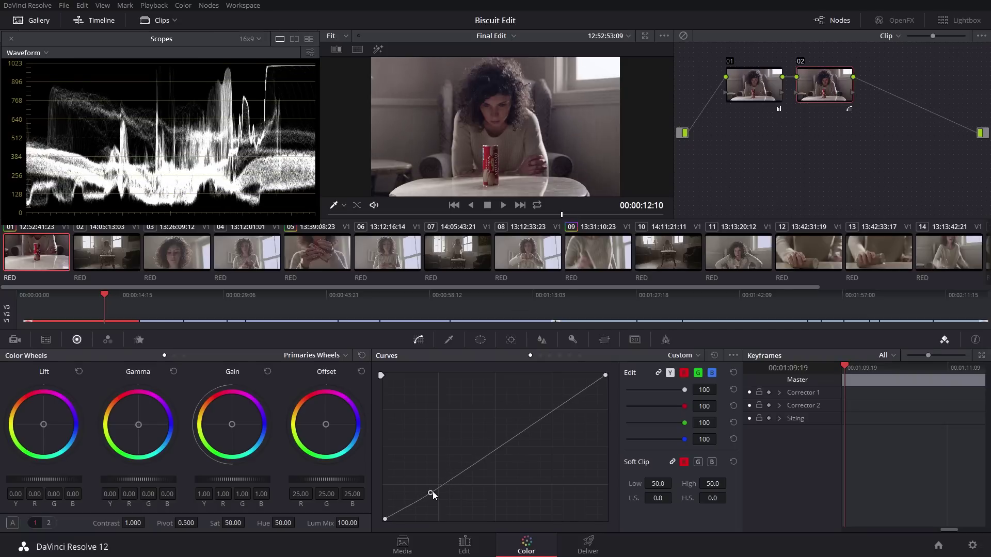
drag(532, 426, 530, 415)
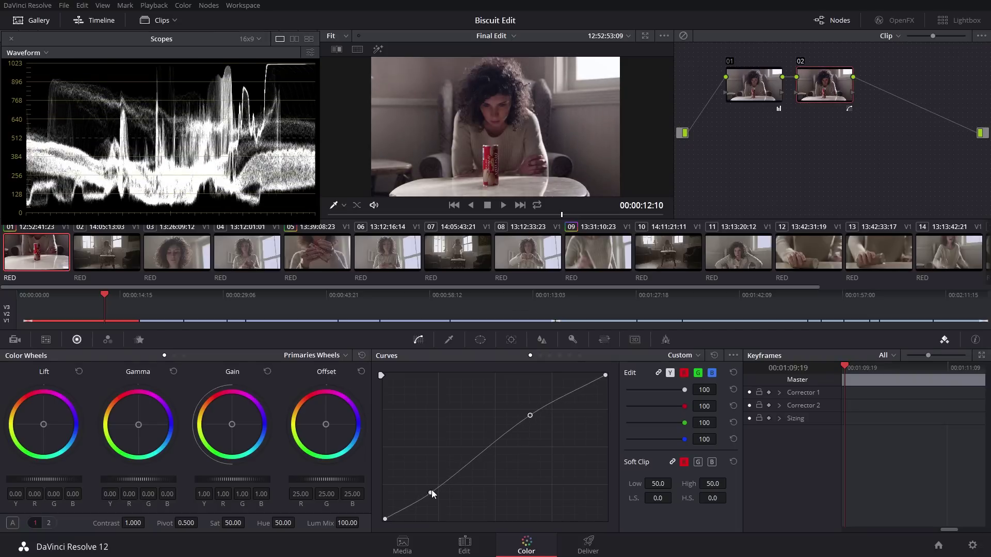
drag(431, 492, 433, 493)
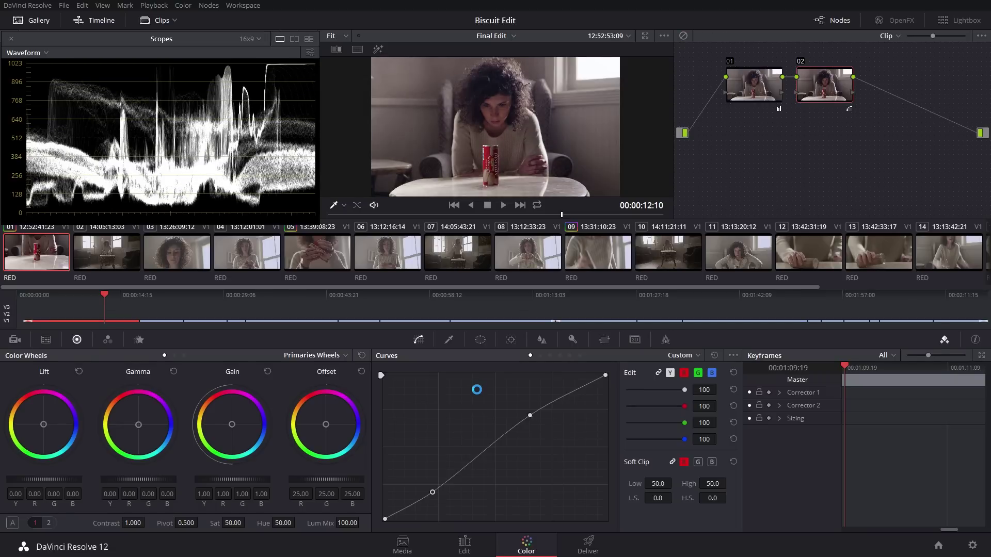
key(ctrl+s)
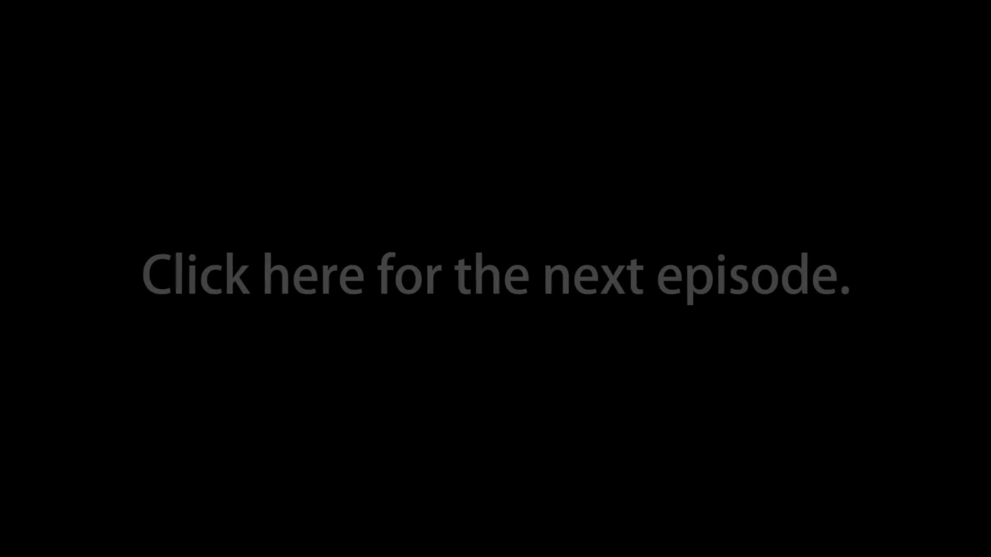